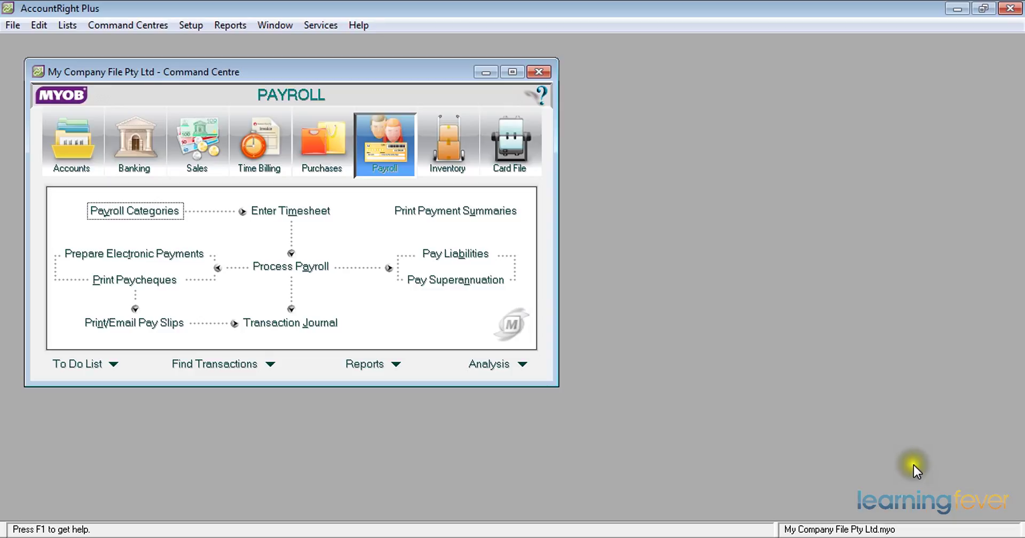
Step: Open the Payroll Category List from the Payroll Command Centre
left_click(135, 212)
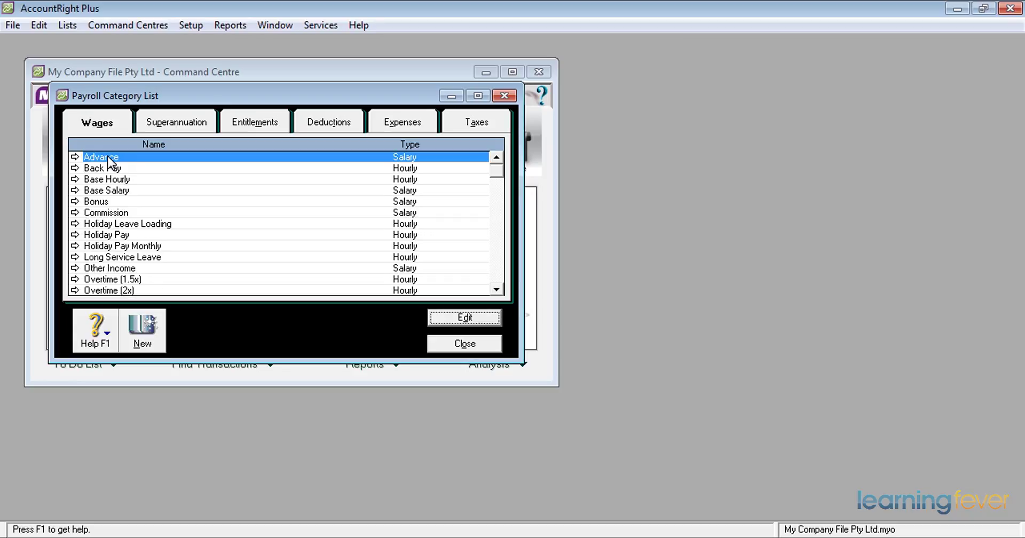
Step: Open the Advance wage category and enable Override Employees' Wage Expense Account
left_click(75, 158)
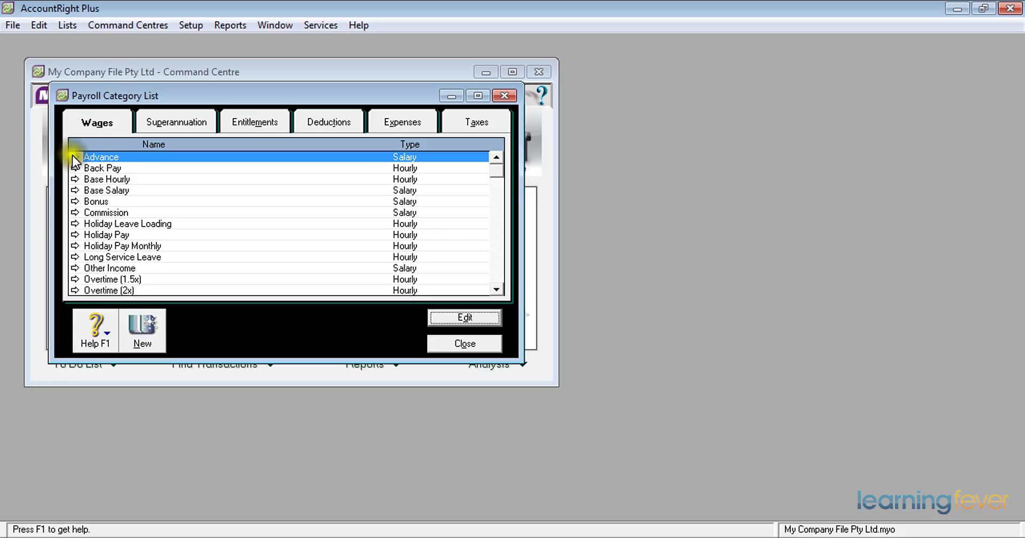
left_click(76, 157)
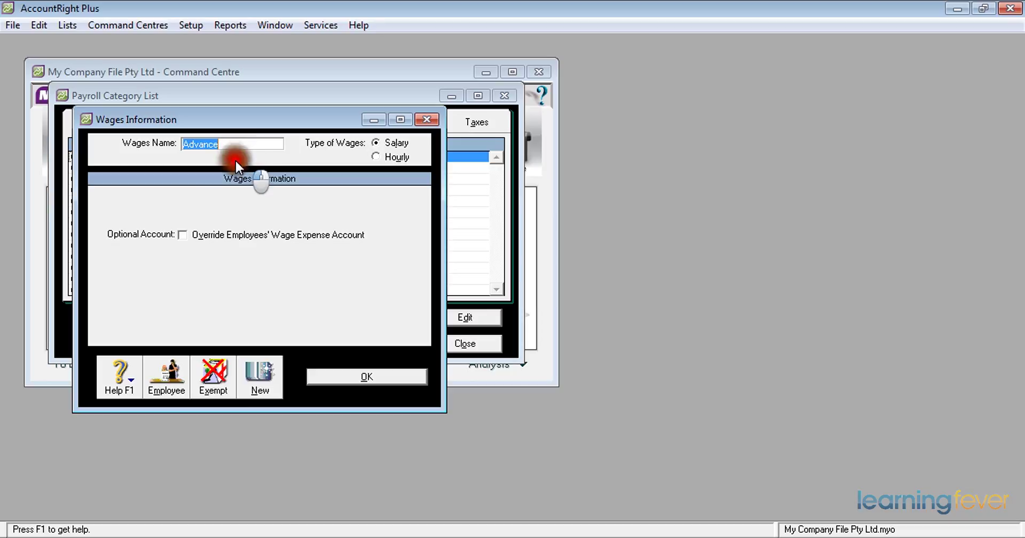
left_click(181, 235)
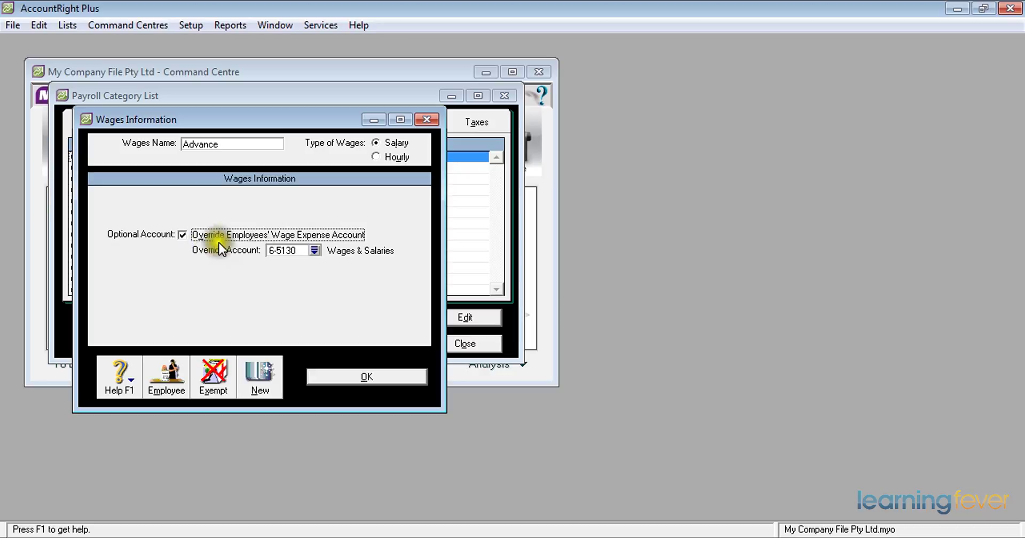
Step: Set the Advance override account to 1-1600 Employee Advances, accepting the expense-account warning
left_click(314, 250)
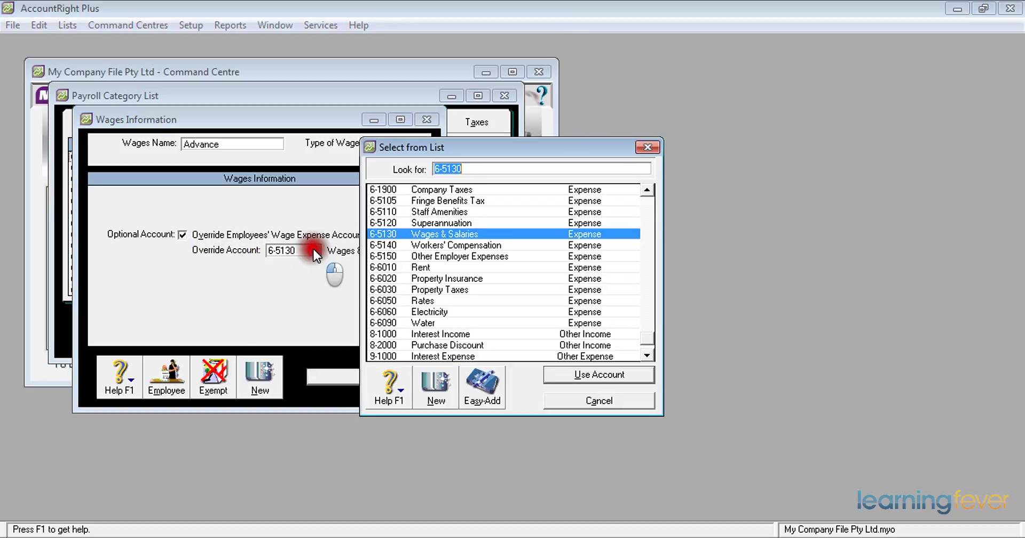
left_click(652, 201)
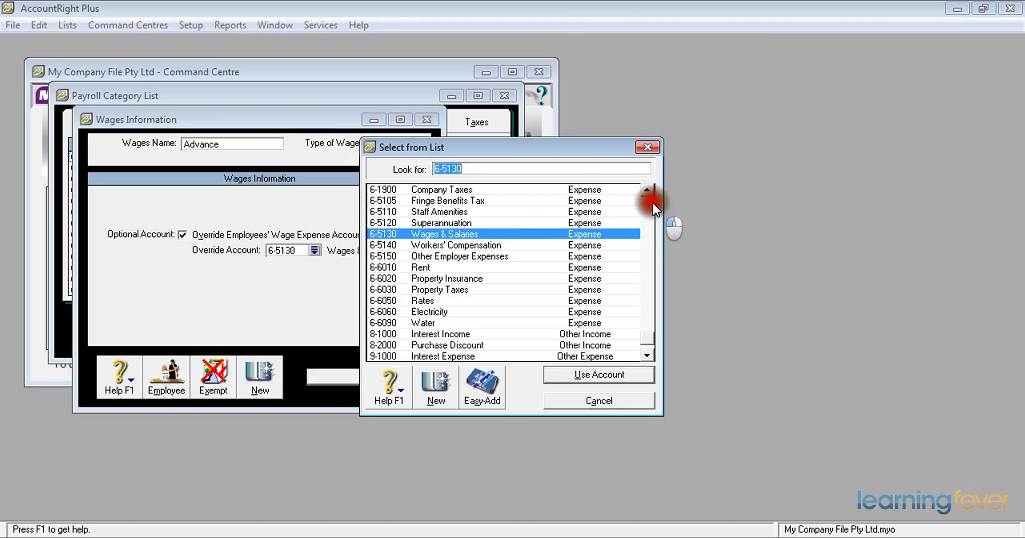
left_click(651, 203)
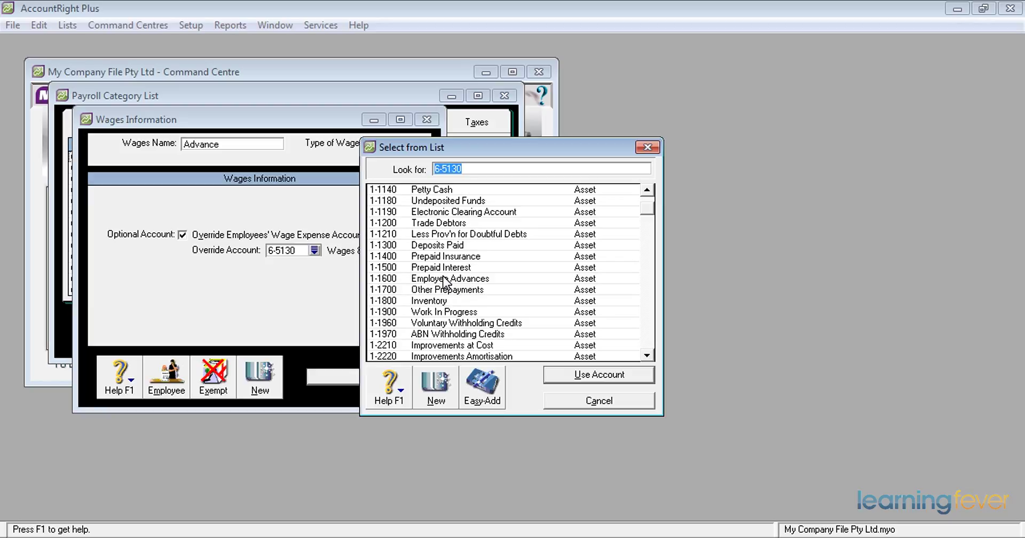
left_click(492, 277)
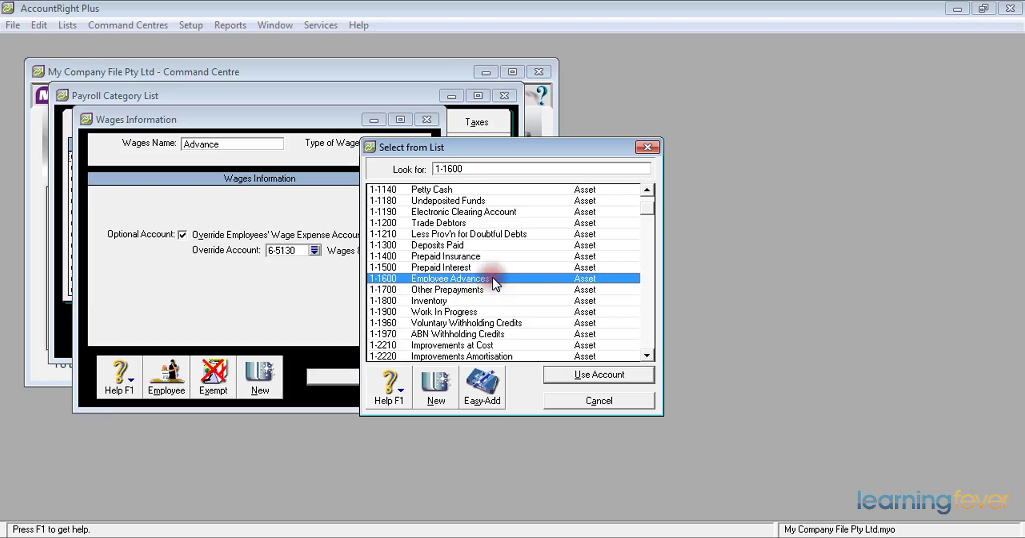
left_click(573, 377)
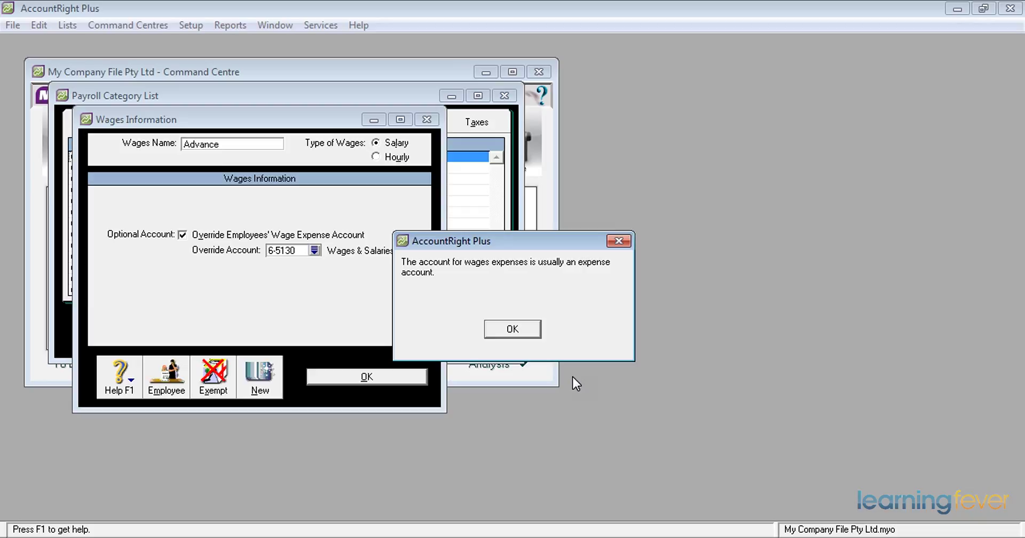
left_click(525, 331)
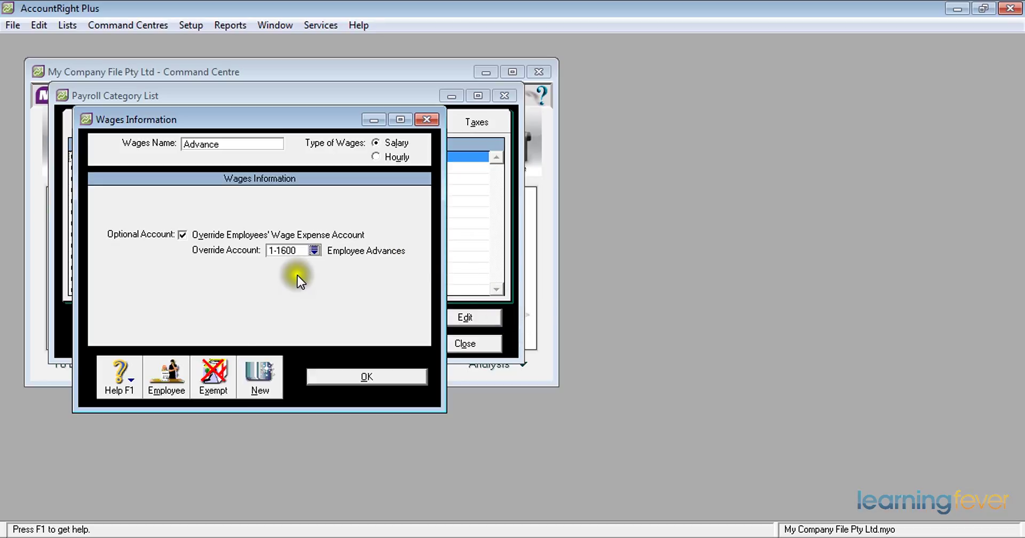
Step: Exempt the Advance wage category from PAYG Withholding and save it
left_click(218, 390)
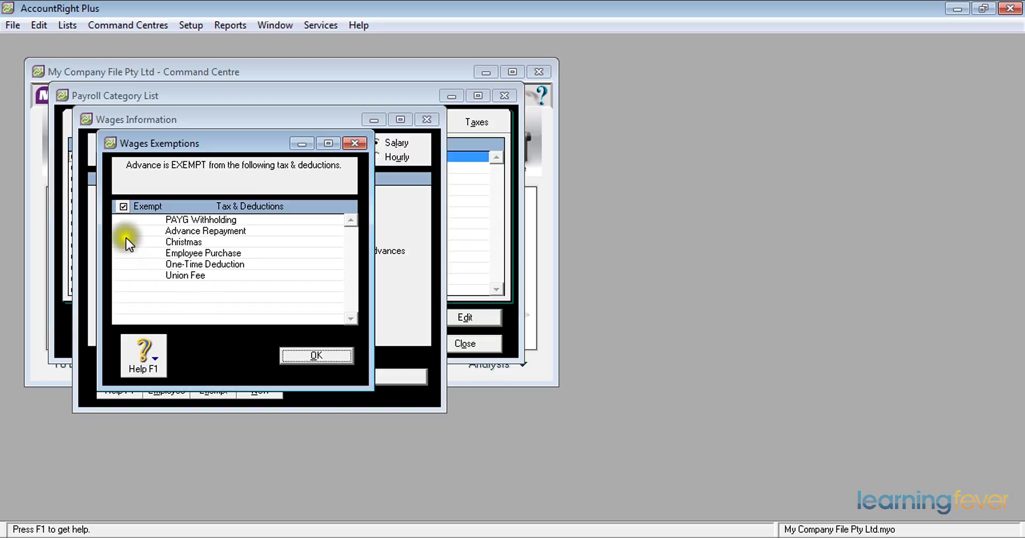
left_click(123, 220)
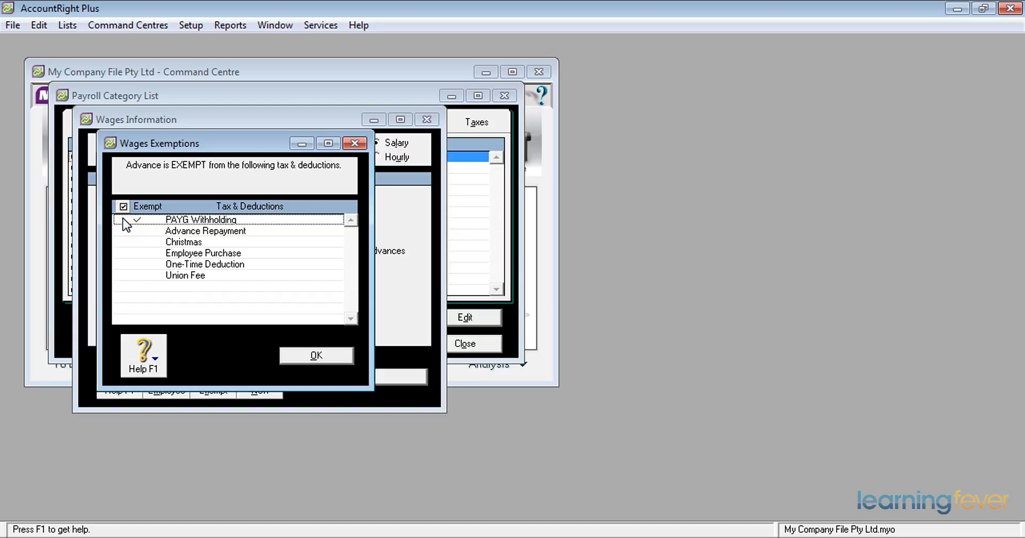
left_click(323, 356)
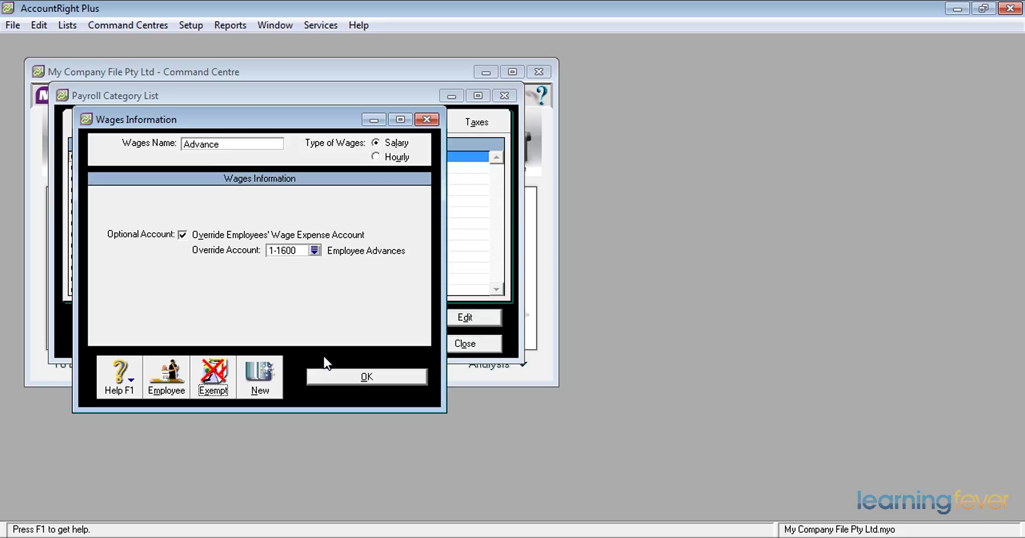
left_click(338, 376)
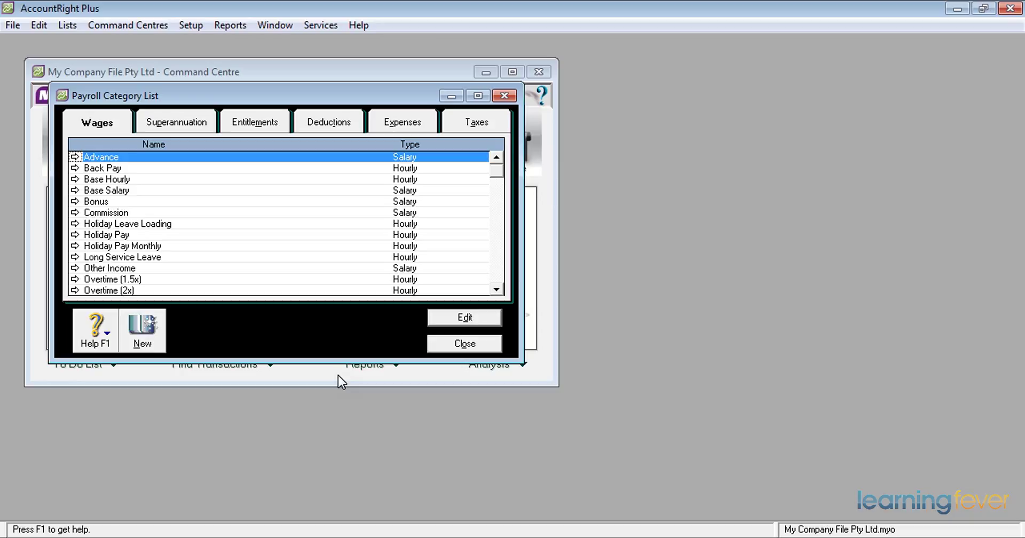
Step: Save Superannuation Guarantee with Advance exempt, then show the Deductions tab
left_click(176, 124)
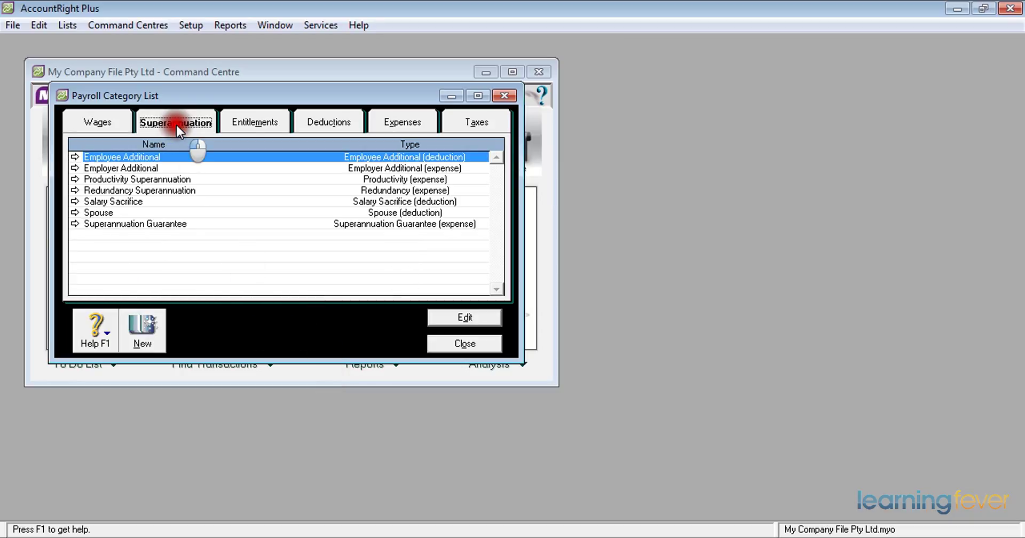
left_click(72, 225)
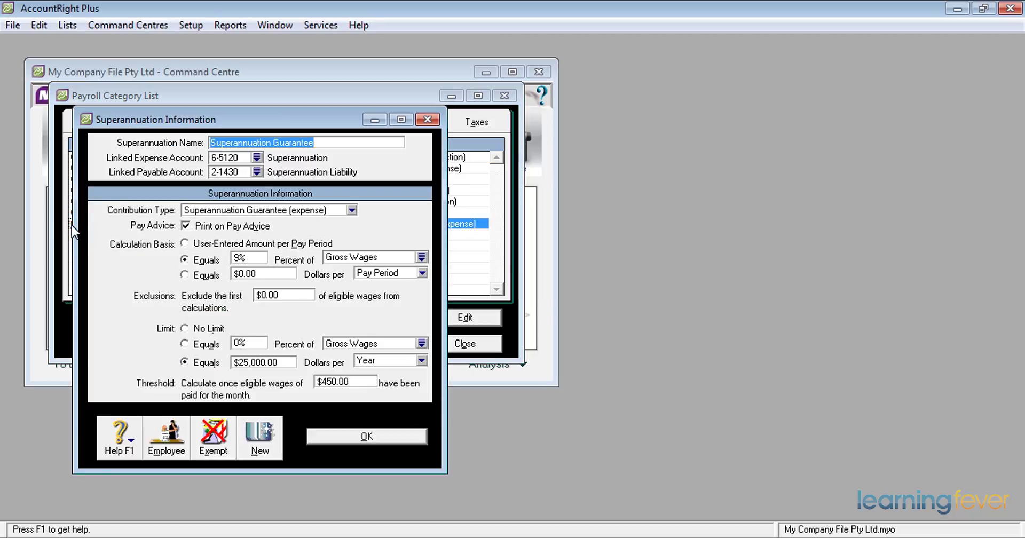
left_click(213, 439)
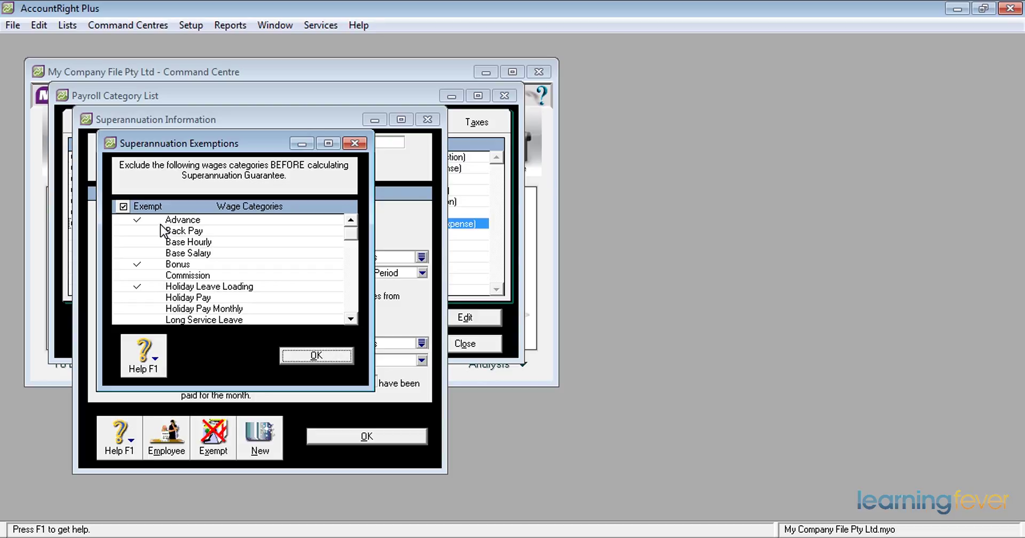
left_click(292, 356)
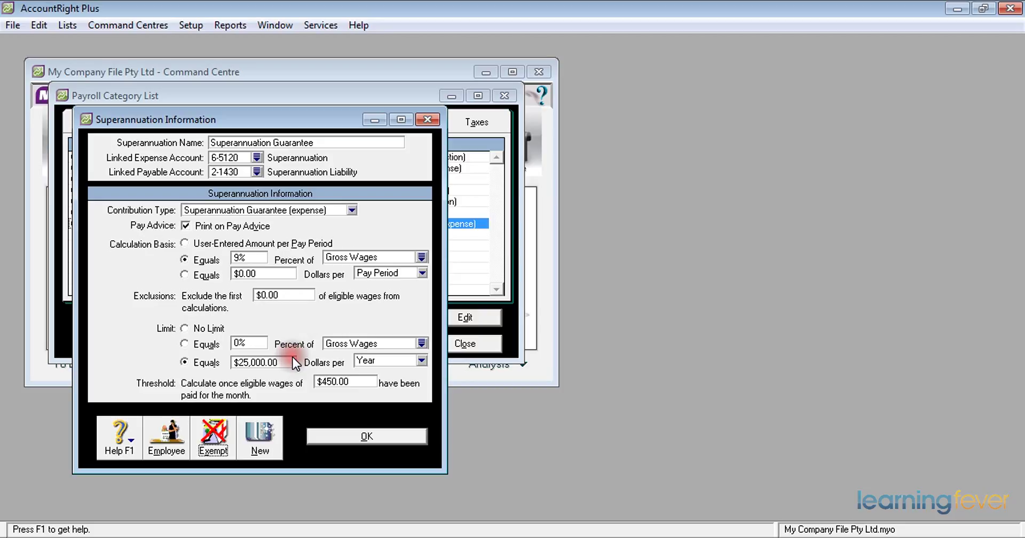
left_click(348, 437)
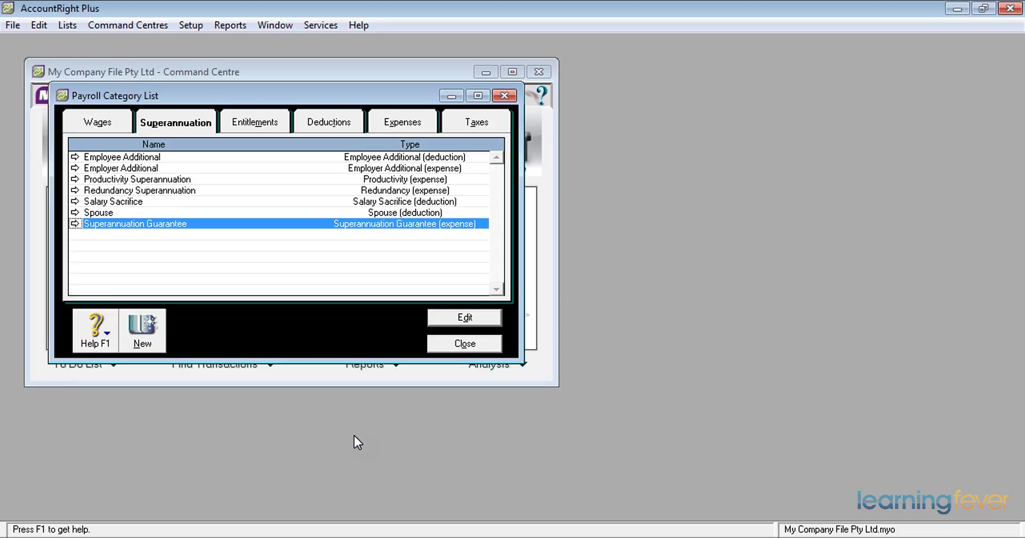
left_click(329, 121)
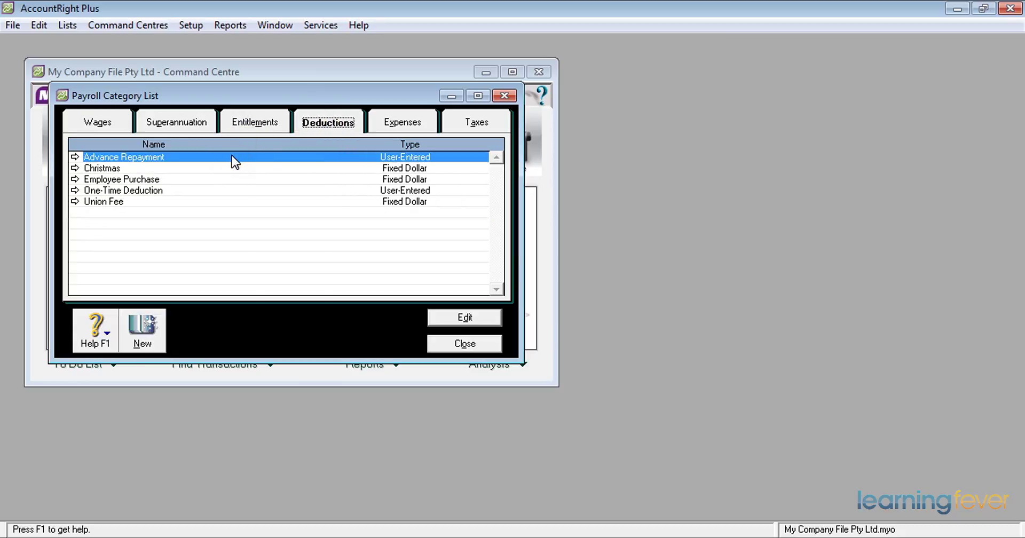
Step: Open the Advance Repayment deduction and its Linked Payable Account list
left_click(75, 157)
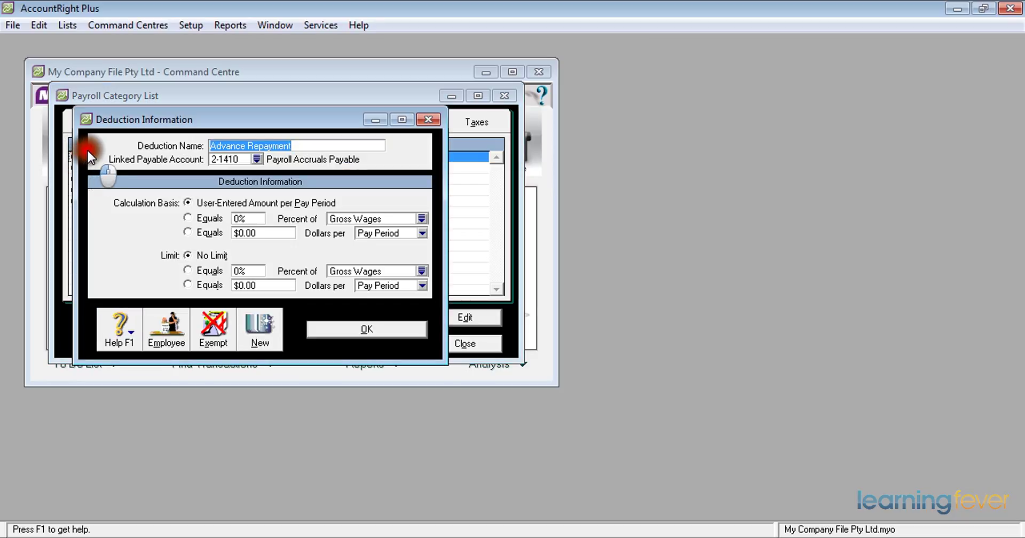
left_click(255, 158)
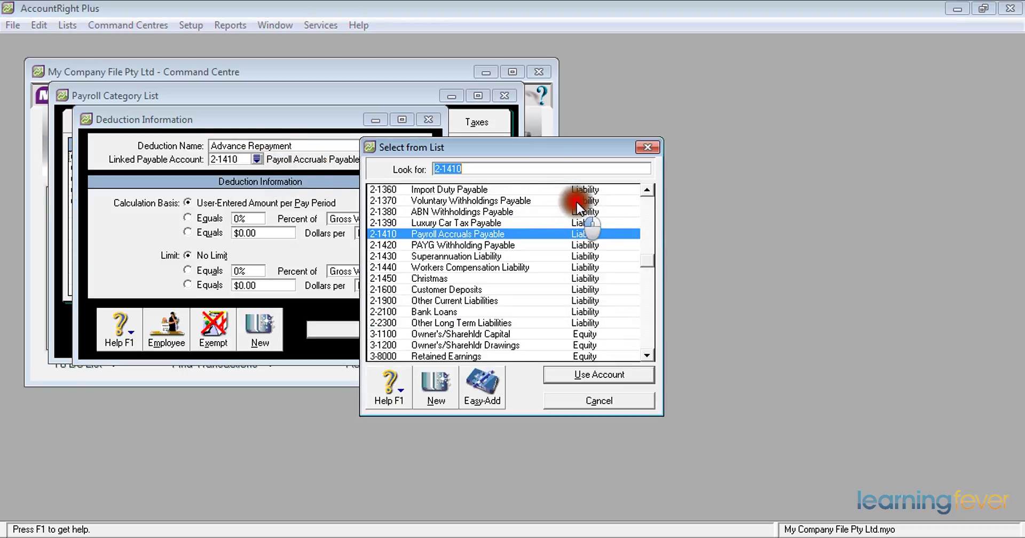
Step: Link Advance Repayment to 1-1600 Employee Advances, accept the liability warning, and save
left_click(648, 204)
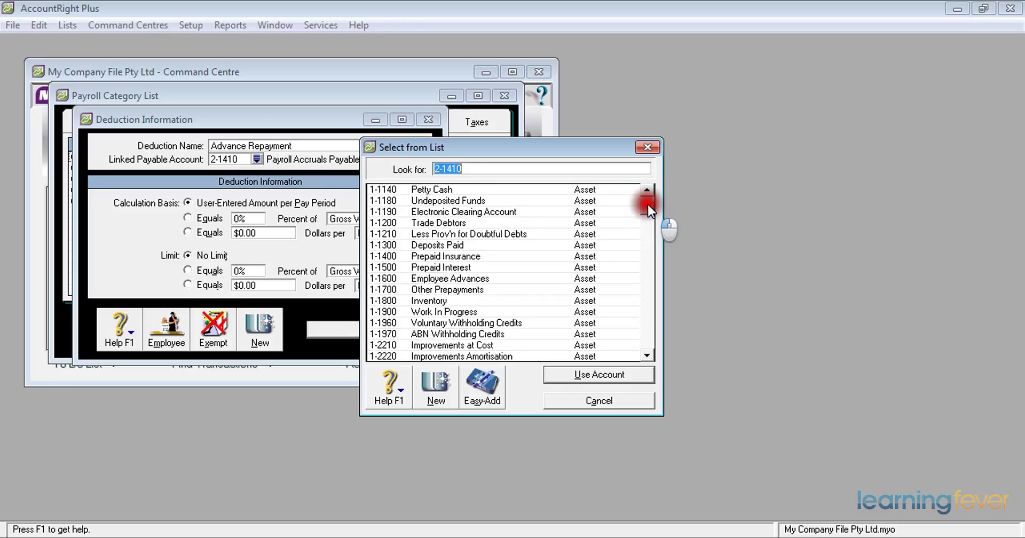
left_click(432, 278)
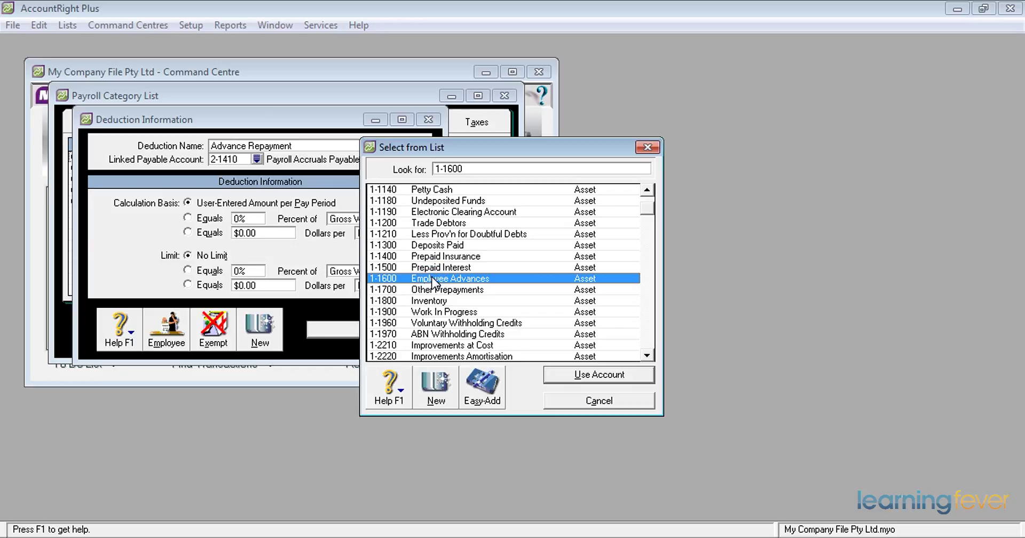
left_click(586, 373)
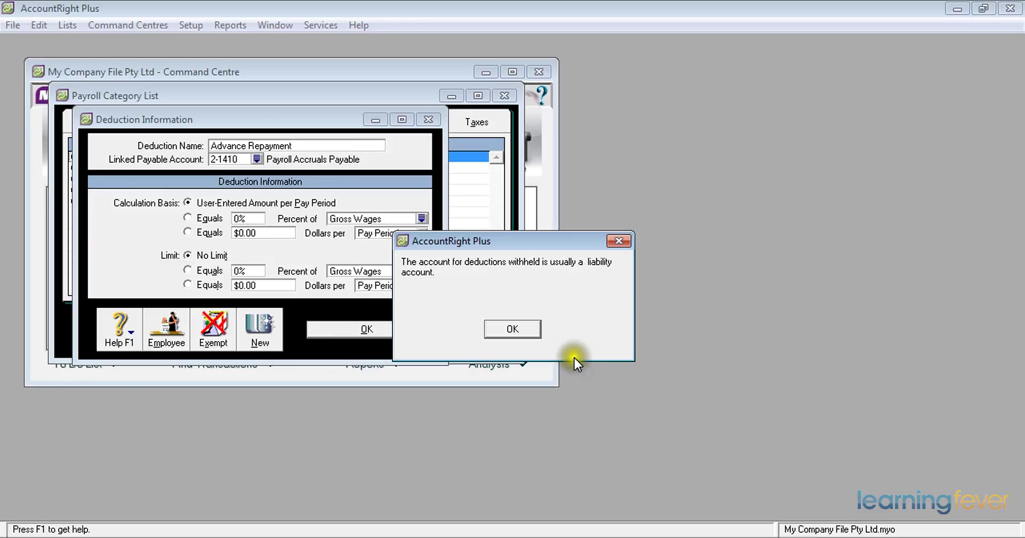
left_click(528, 334)
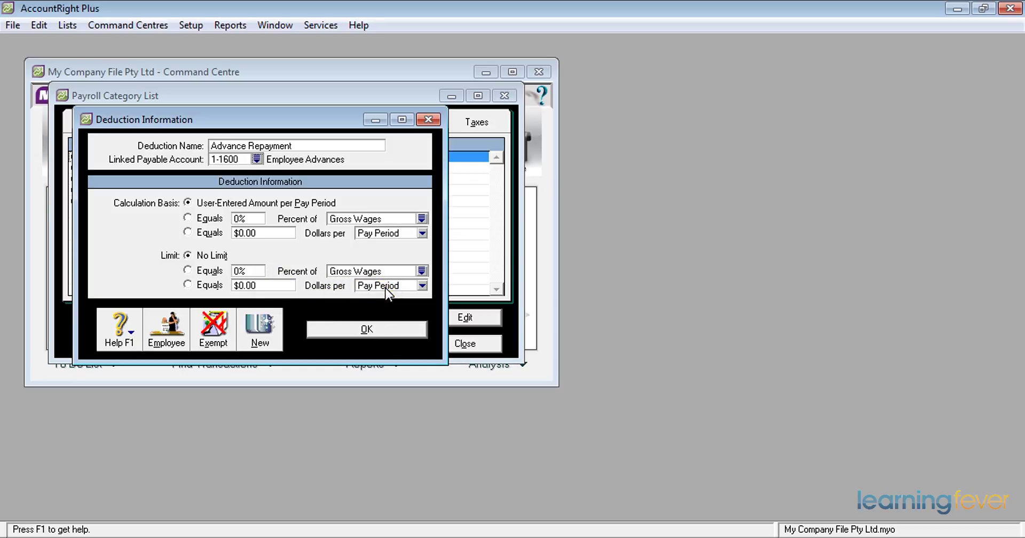
left_click(360, 331)
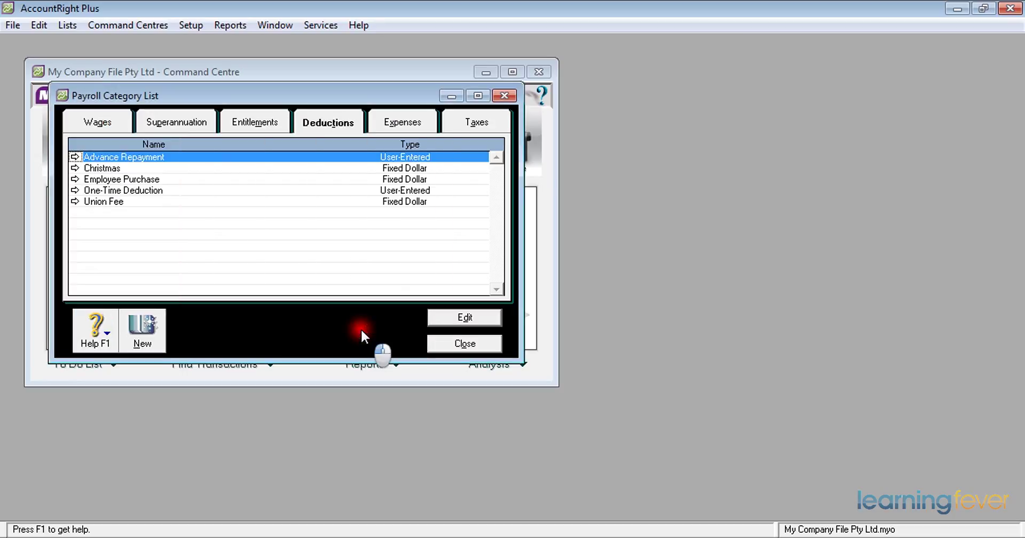
Step: Close and reopen the Payroll Category List to show the wage categories
left_click(463, 345)
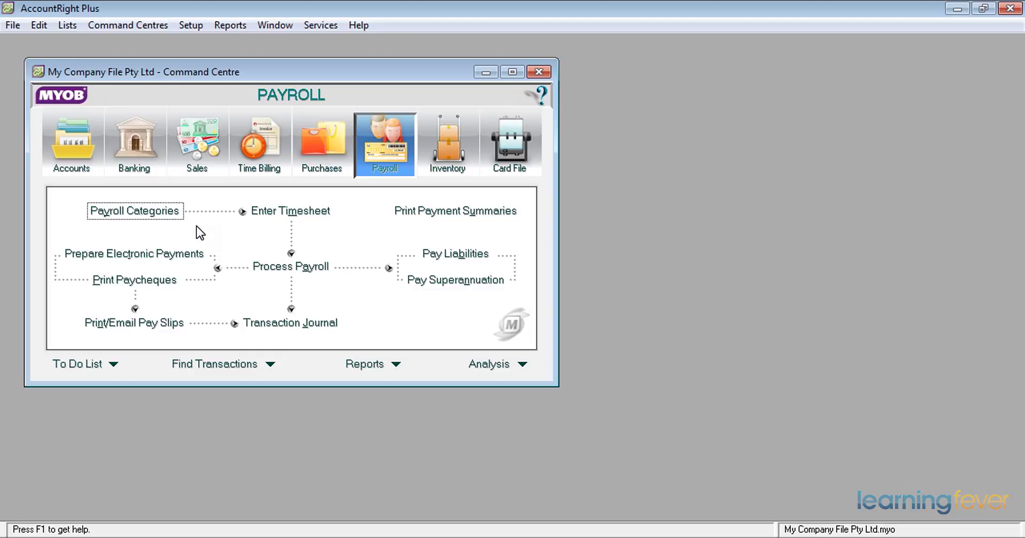
left_click(169, 217)
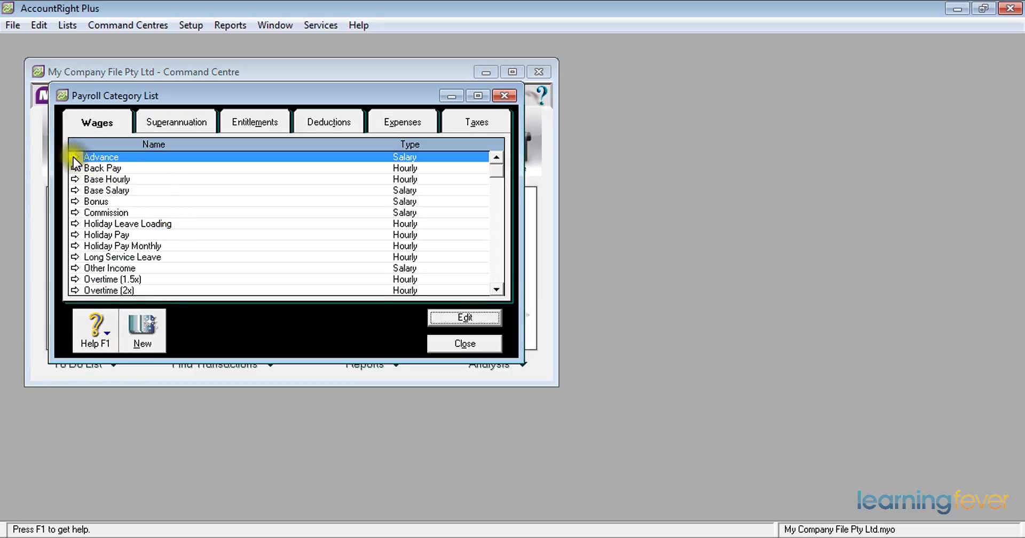
Step: Confirm the employee linked to Advance, save the category, and close the list
left_click(73, 159)
left_click(176, 370)
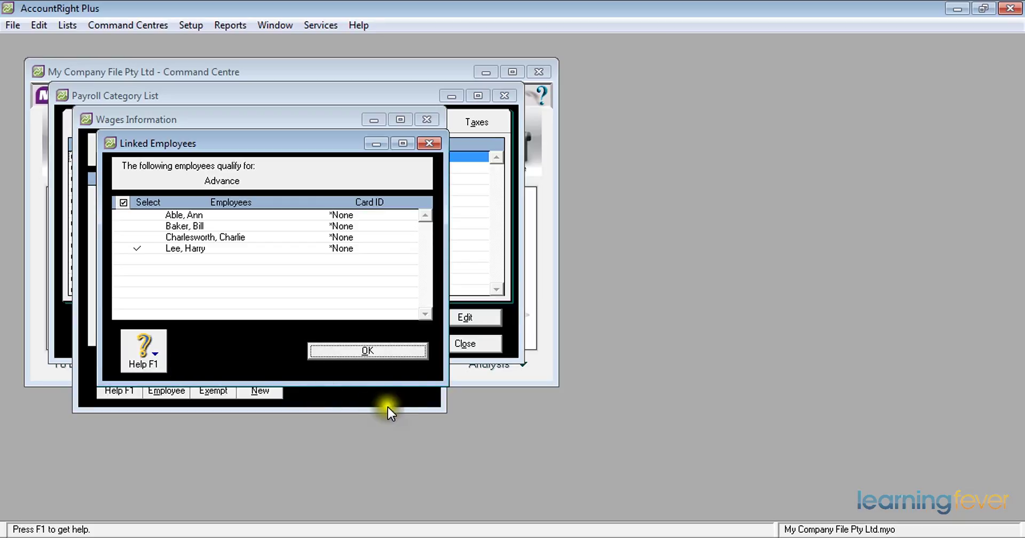
left_click(373, 352)
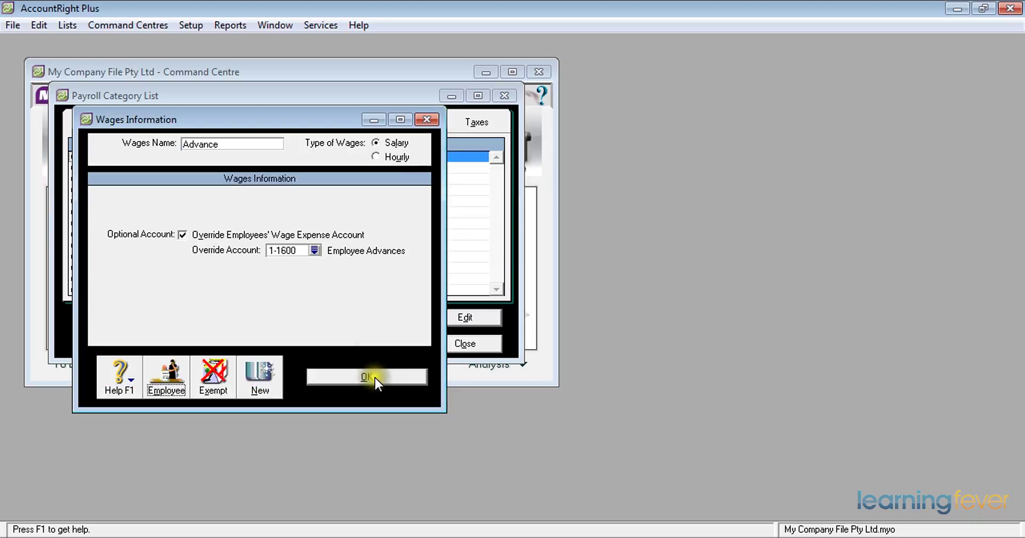
left_click(374, 376)
left_click(474, 348)
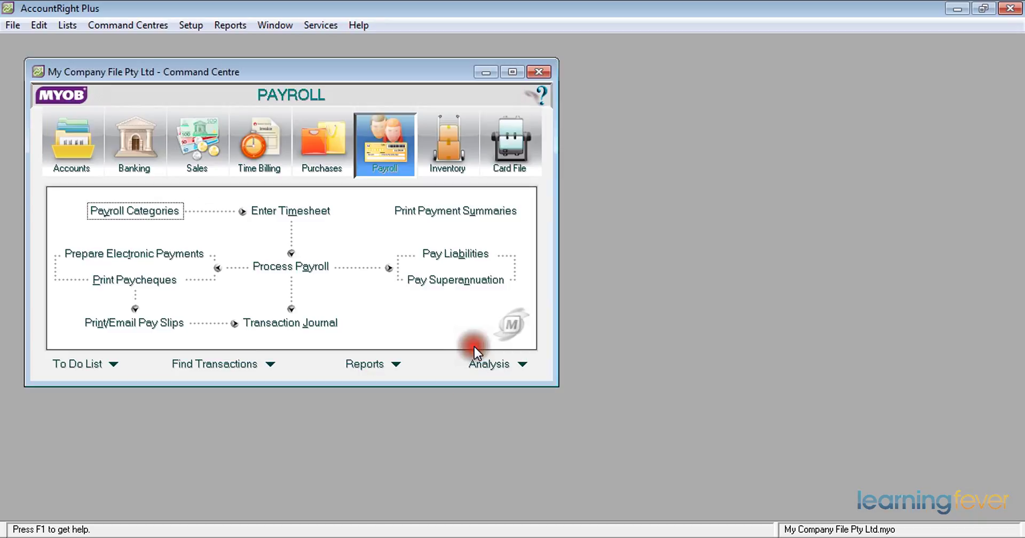
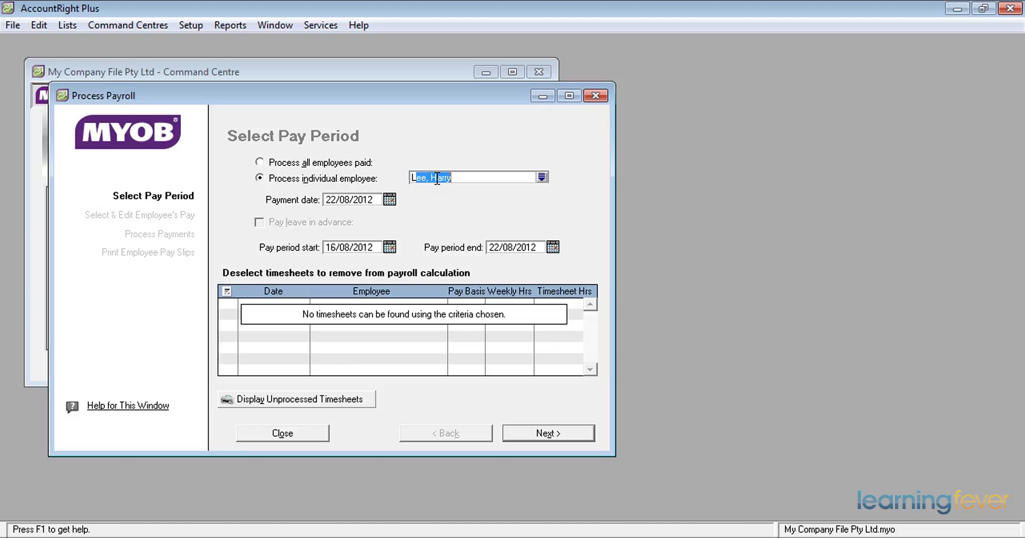
Step: Advance to the employee pay step and open the employee's pay details showing $752.00 net pay
left_click(581, 432)
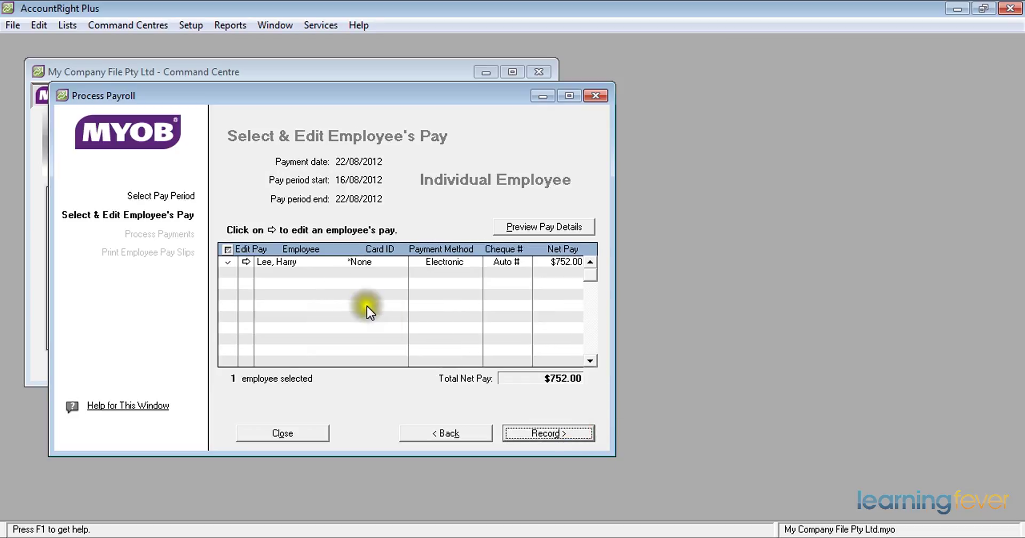
left_click(246, 261)
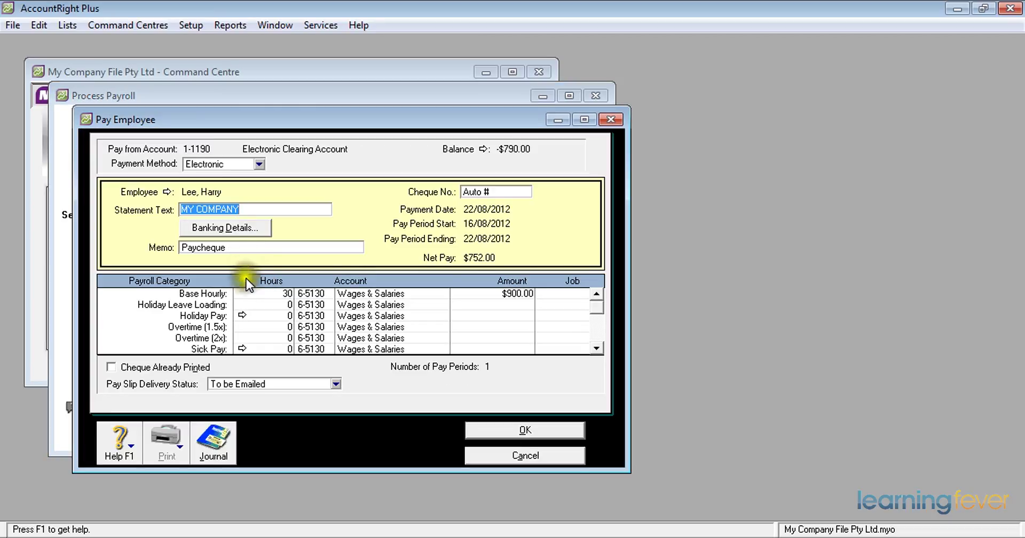
Step: Enter 1000 as the Advance category amount, raising the employee's net pay to $1,752.00
left_click(596, 351)
left_click(597, 350)
left_click(597, 350)
left_click(596, 350)
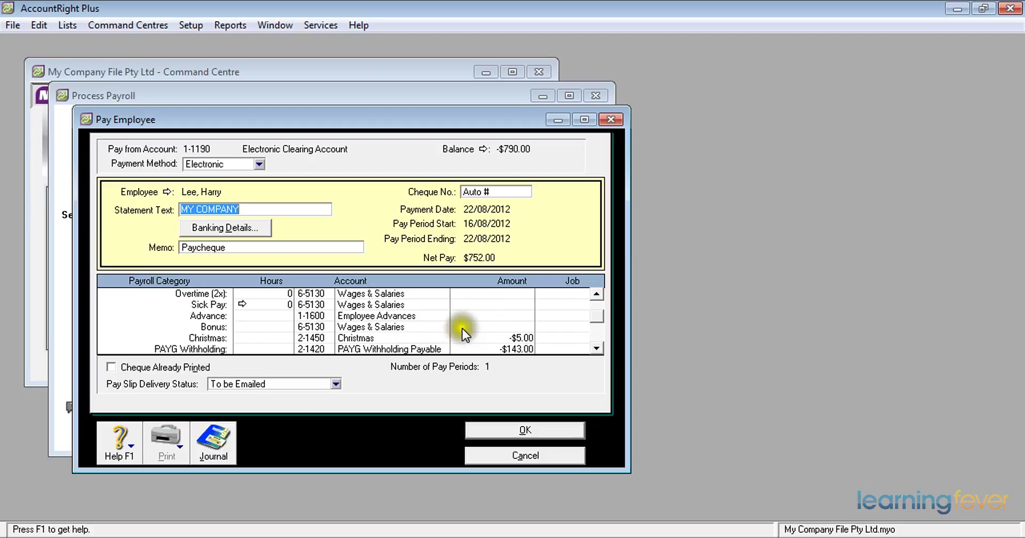
left_click(511, 319)
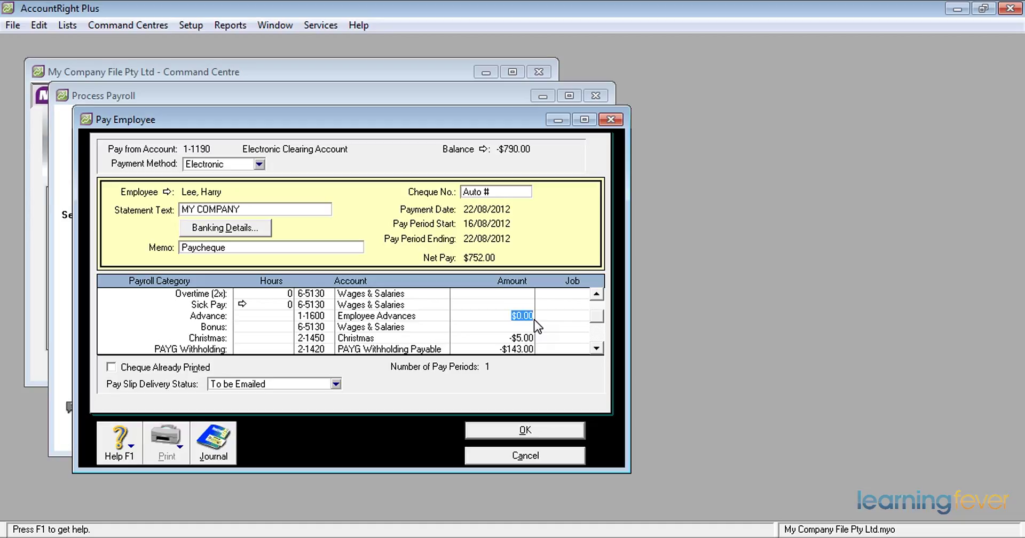
type("1000")
key("Tab")
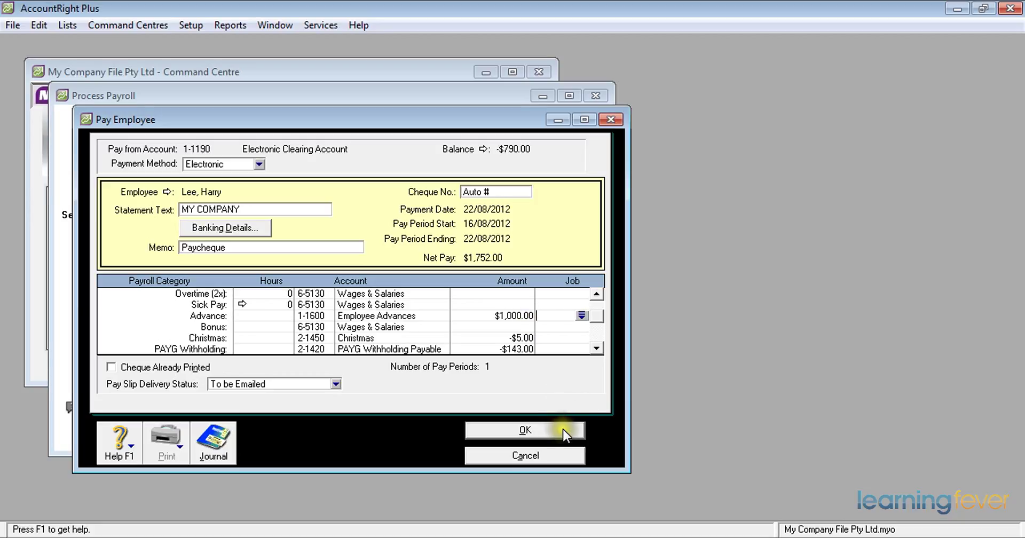
left_click(539, 430)
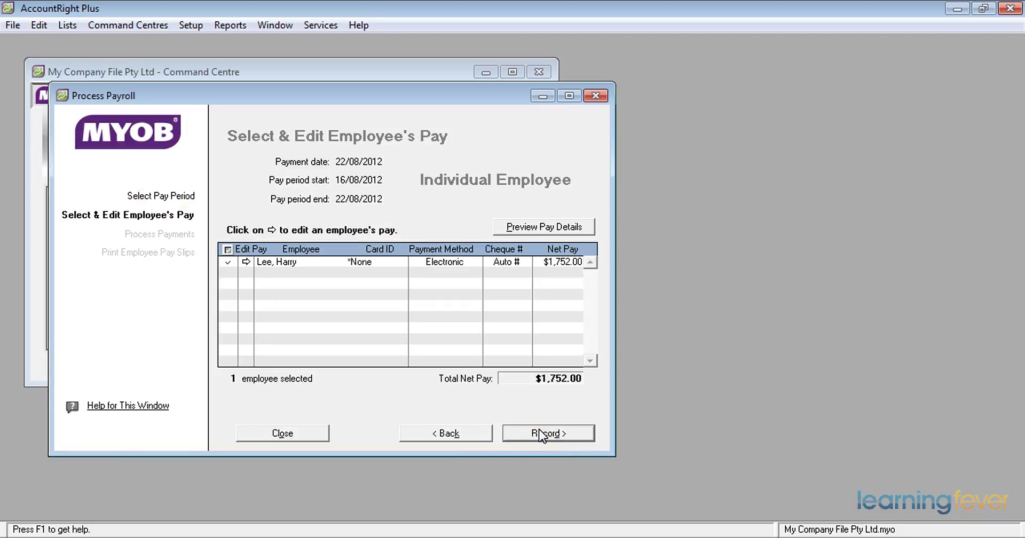
Step: Record the $1,752.00 electronic paycheque and finish the payroll run
left_click(539, 432)
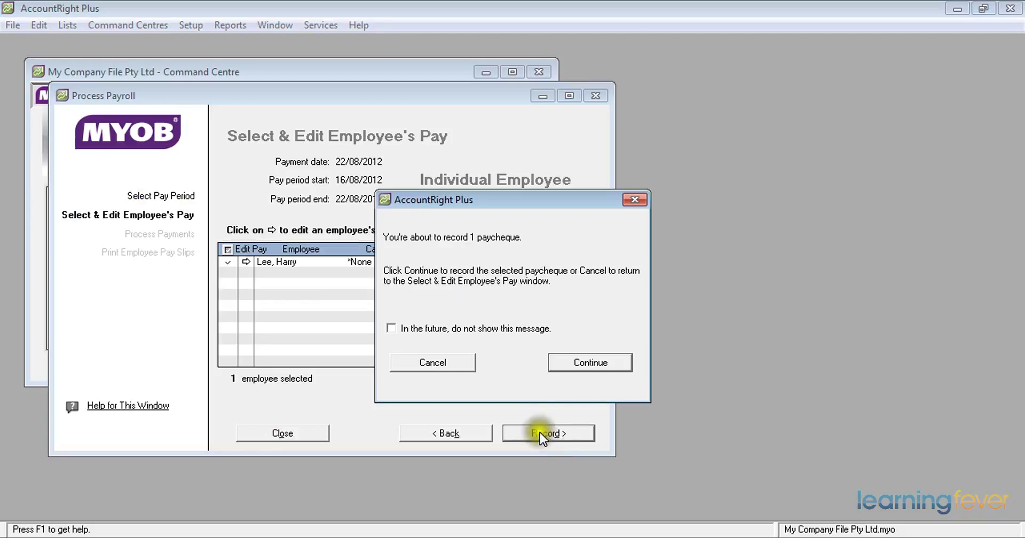
left_click(578, 367)
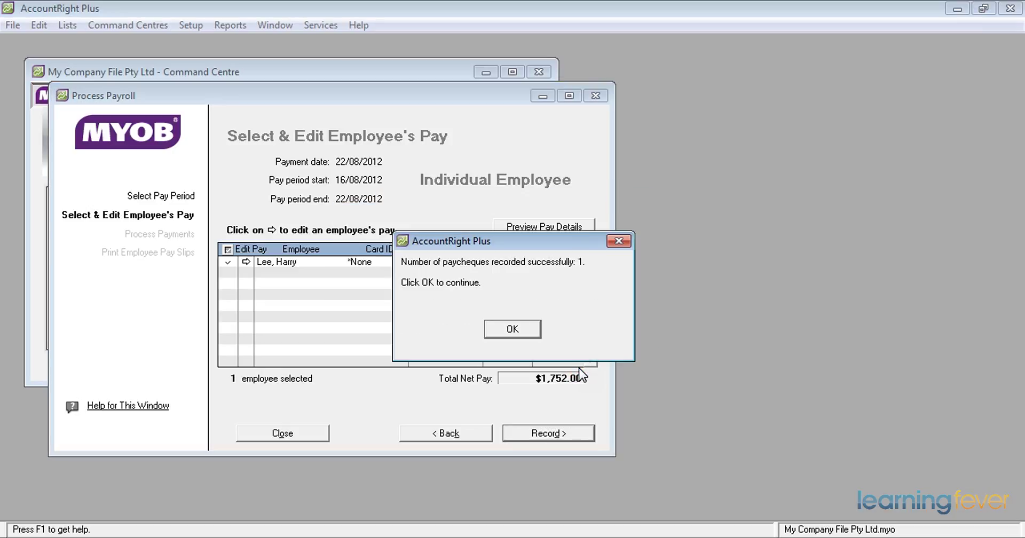
left_click(530, 329)
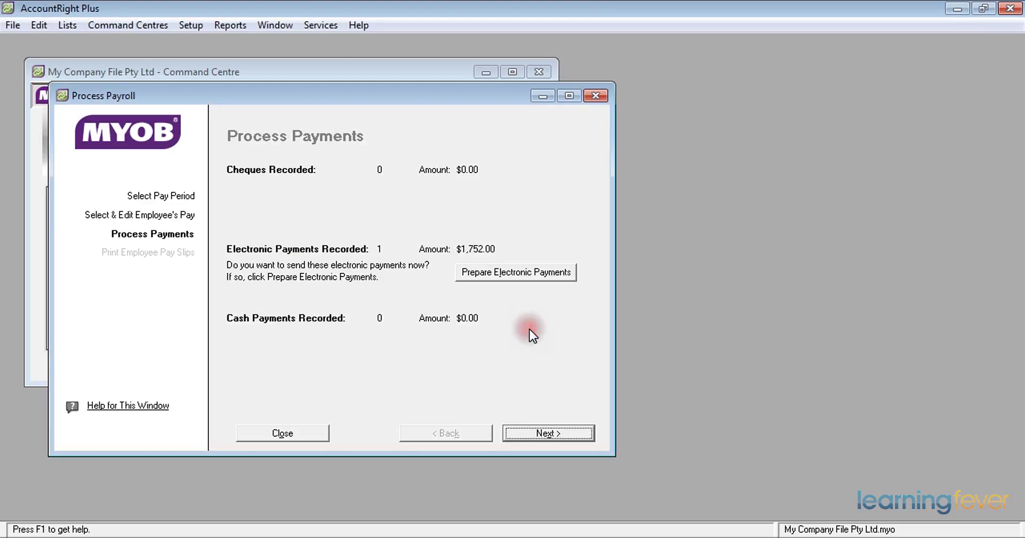
left_click(574, 434)
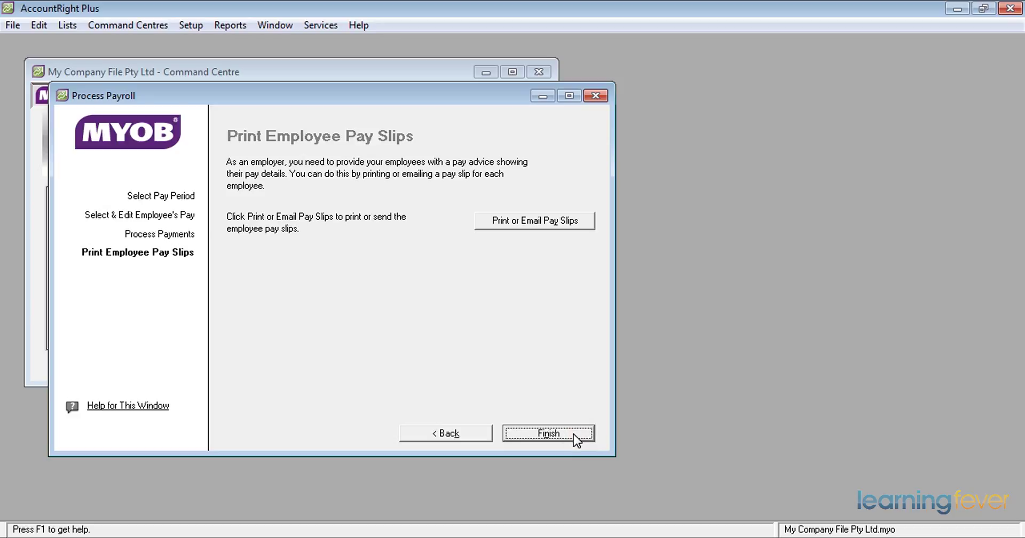
left_click(573, 433)
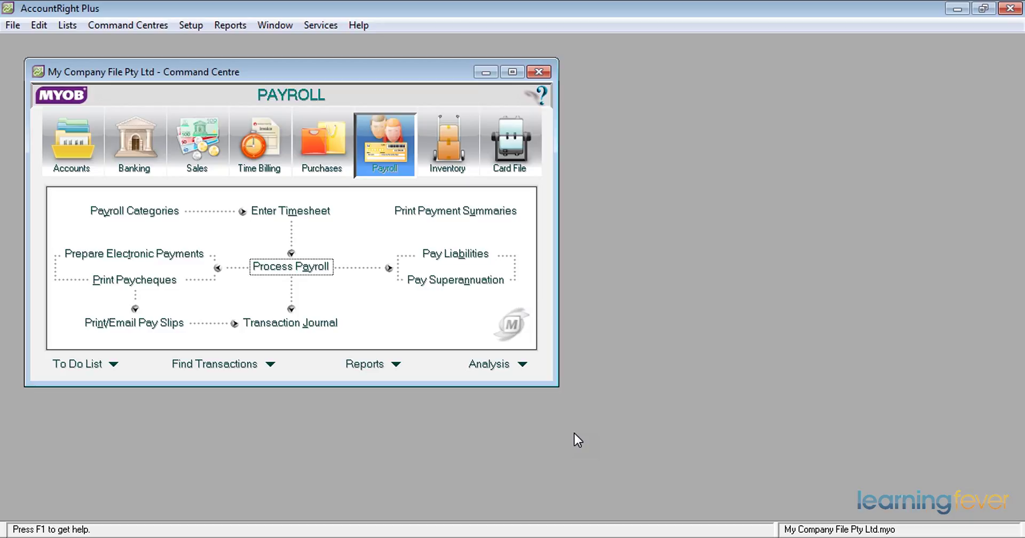
Step: Link the employee to the Advance Repayment deduction, leave tax exemptions unchanged, and save
left_click(147, 211)
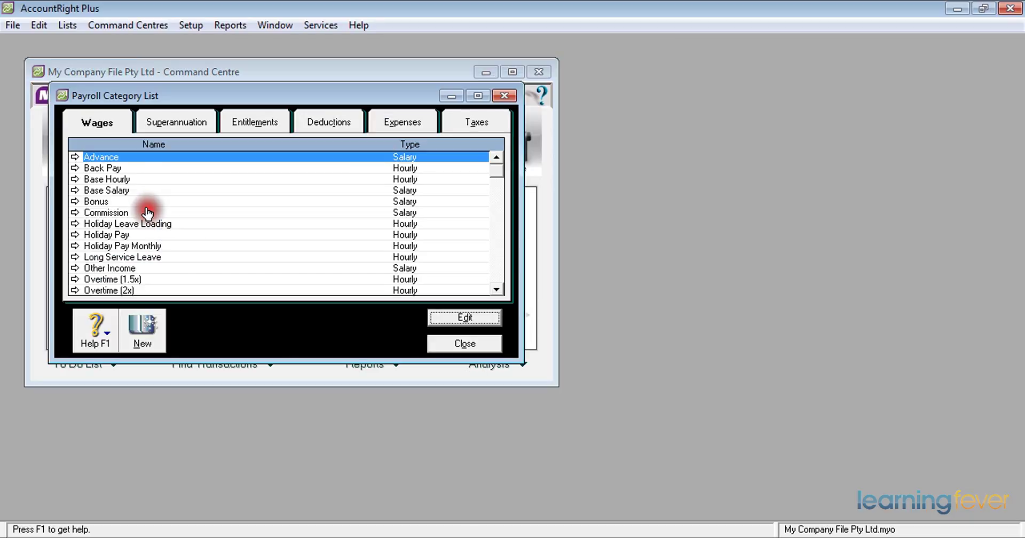
left_click(332, 122)
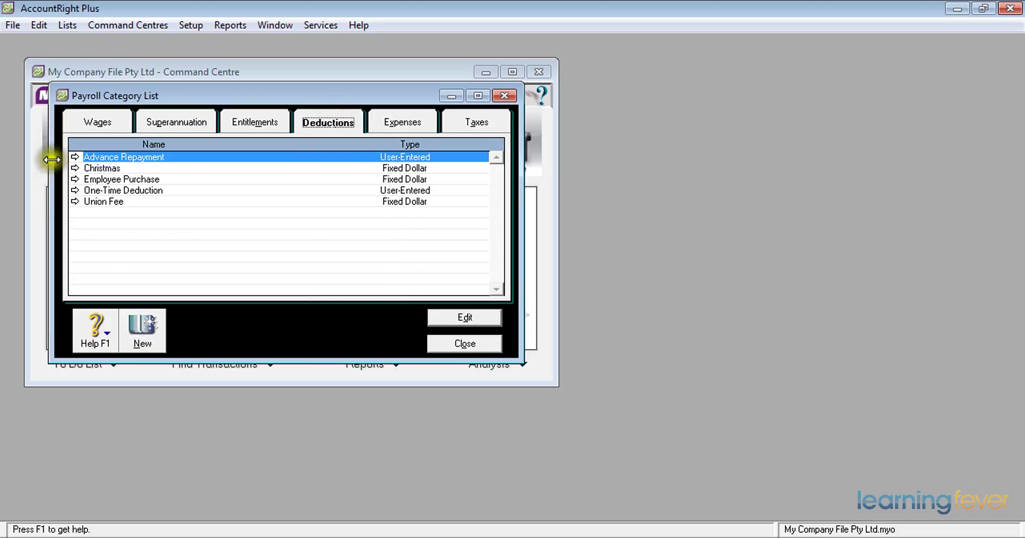
left_click(75, 156)
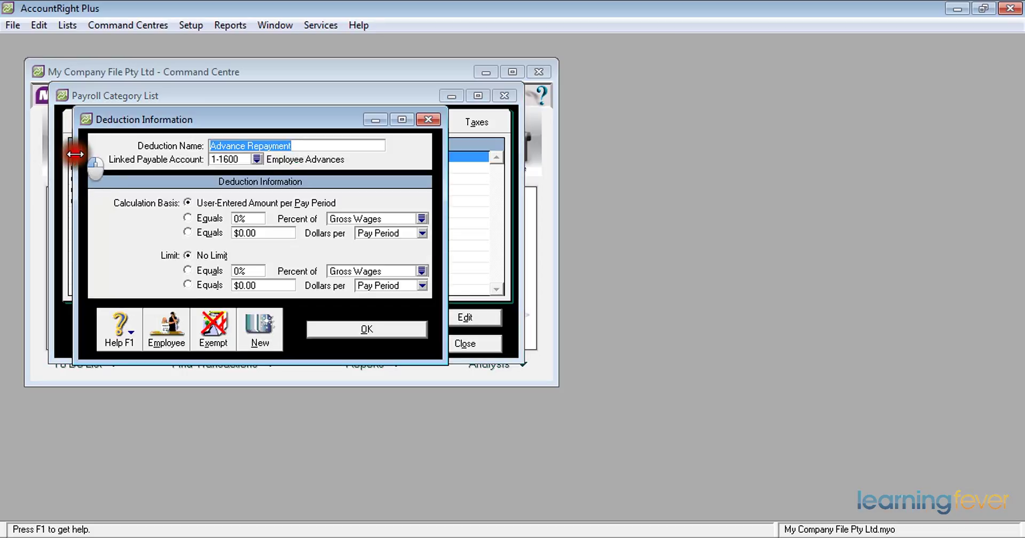
left_click(169, 338)
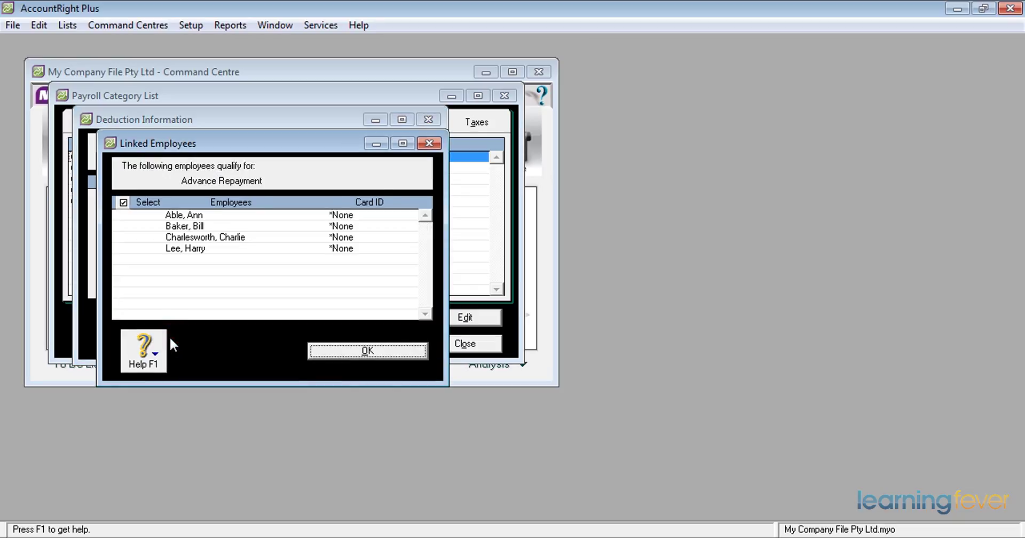
left_click(124, 248)
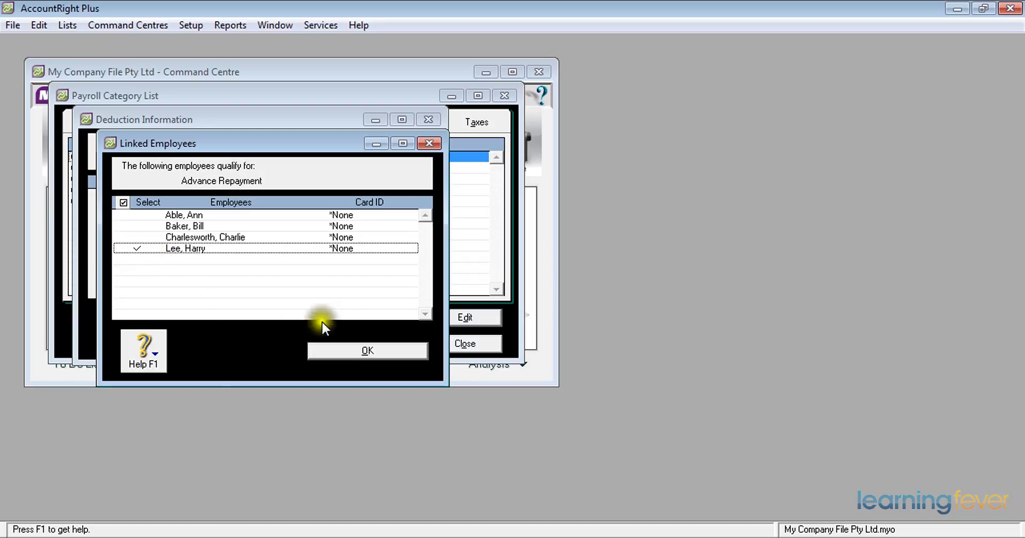
left_click(351, 350)
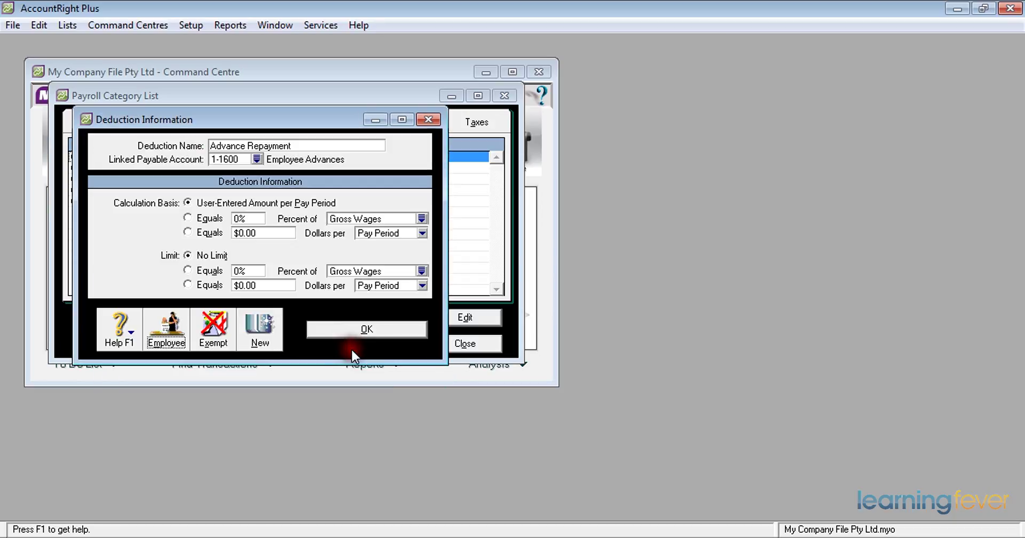
left_click(212, 328)
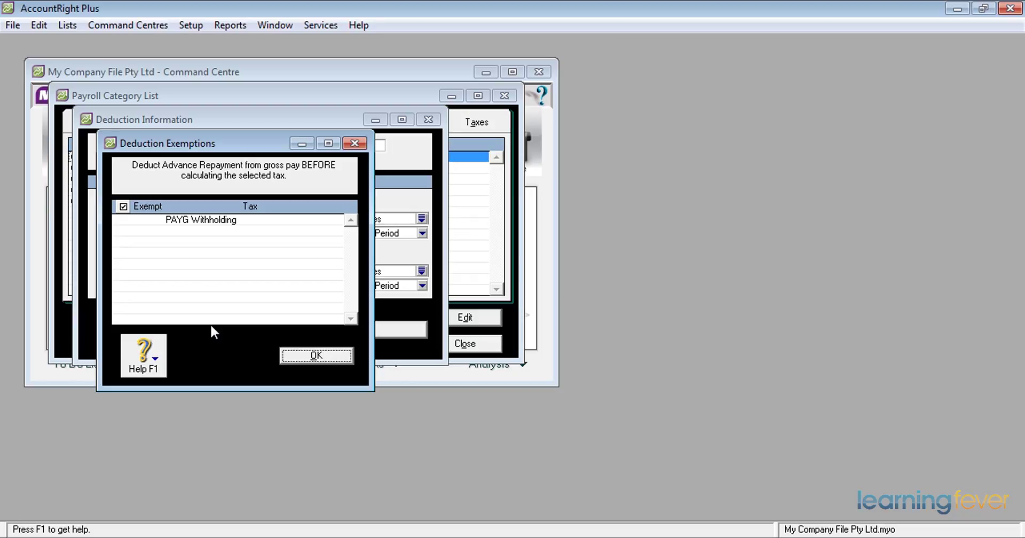
left_click(315, 356)
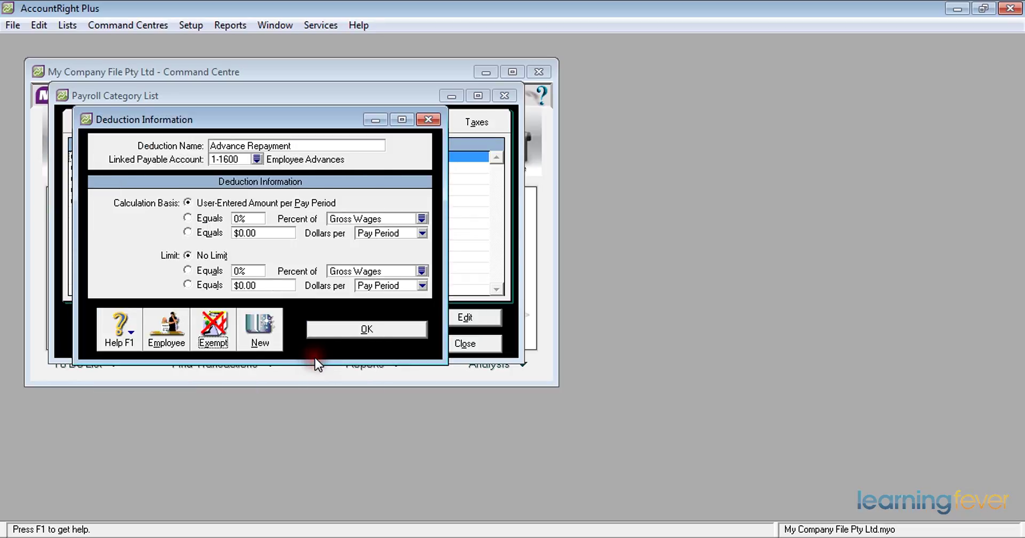
left_click(359, 328)
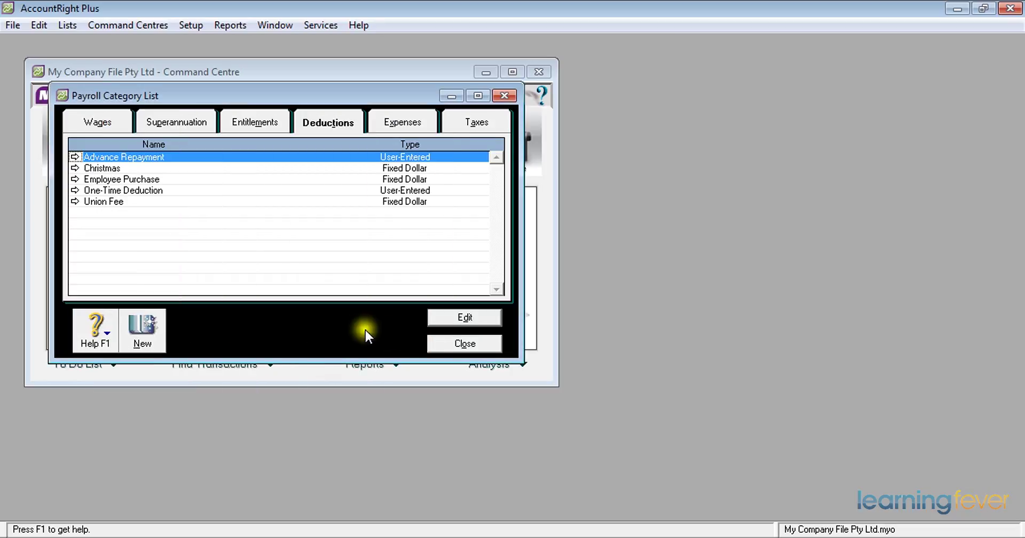
Step: Start a new payroll run for the employee with payment date 29/08/2012
left_click(450, 346)
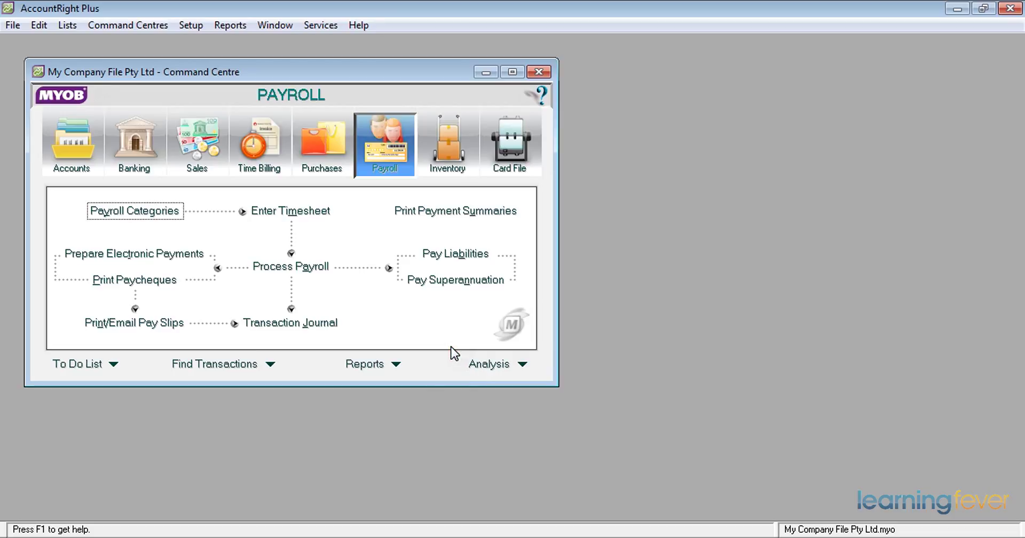
left_click(291, 267)
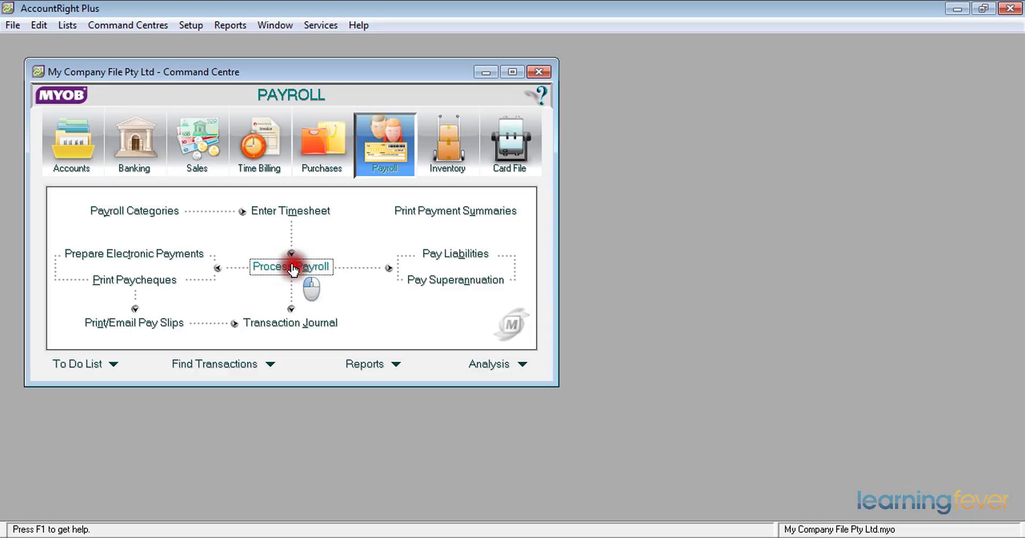
left_click(422, 178)
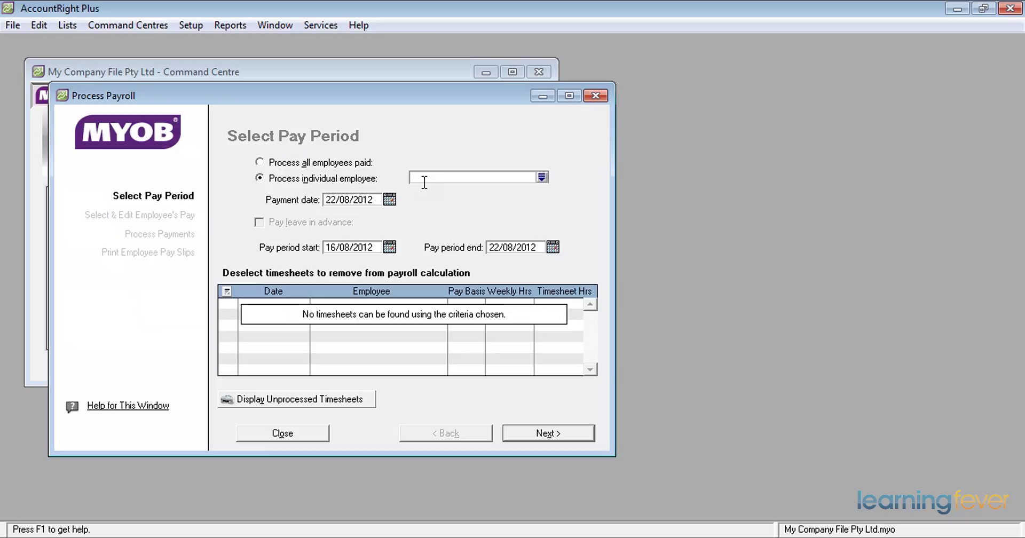
type("Lee, Harry")
left_click(389, 199)
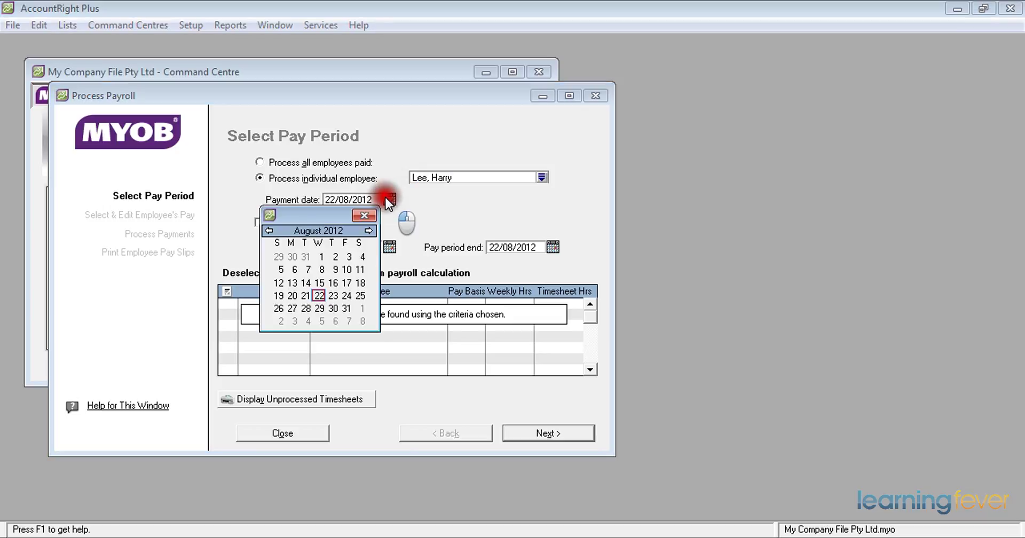
left_click(319, 308)
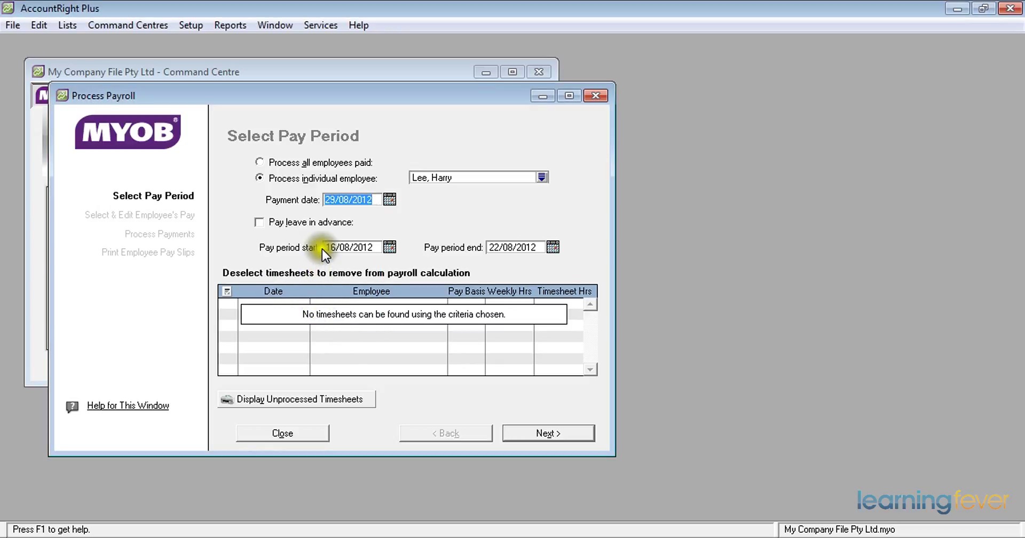
Step: Set the pay period to 23/08/2012–29/08/2012, dismissing date warnings, and continue
left_click(390, 247)
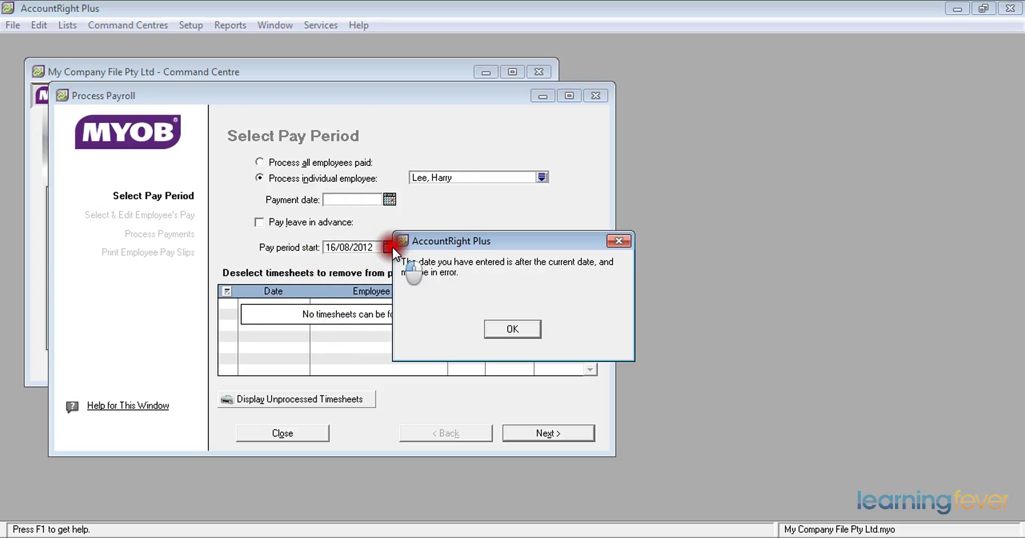
left_click(518, 331)
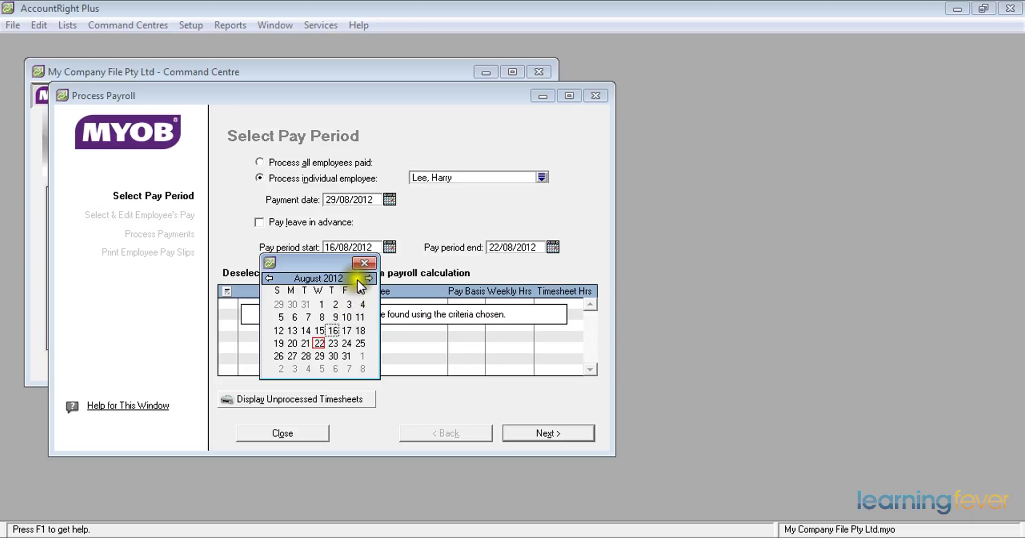
left_click(370, 266)
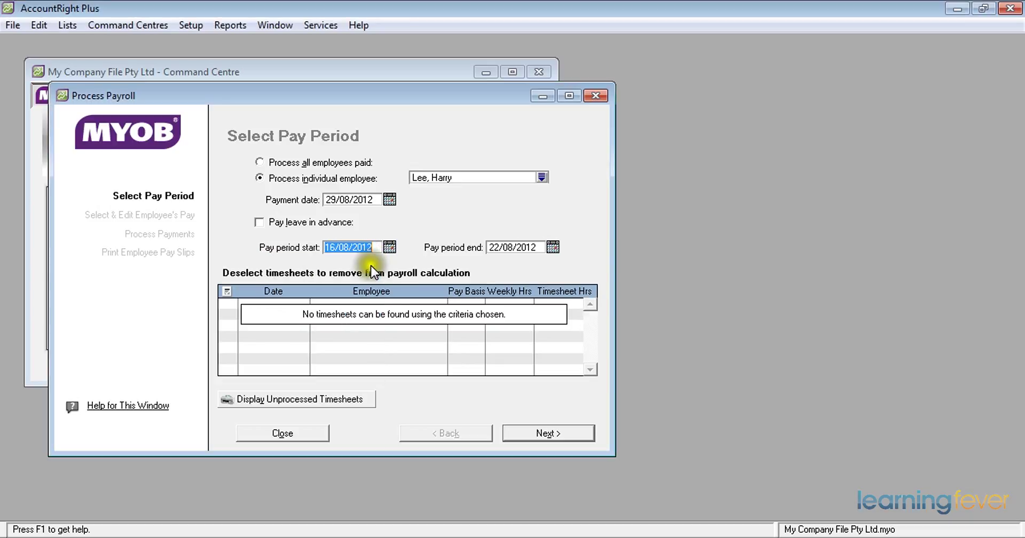
left_click(390, 247)
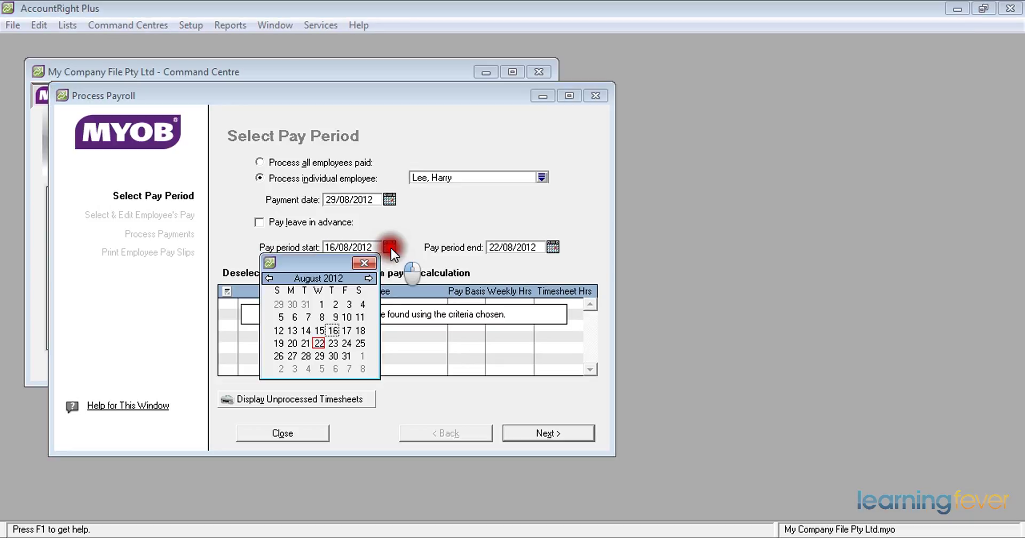
left_click(331, 343)
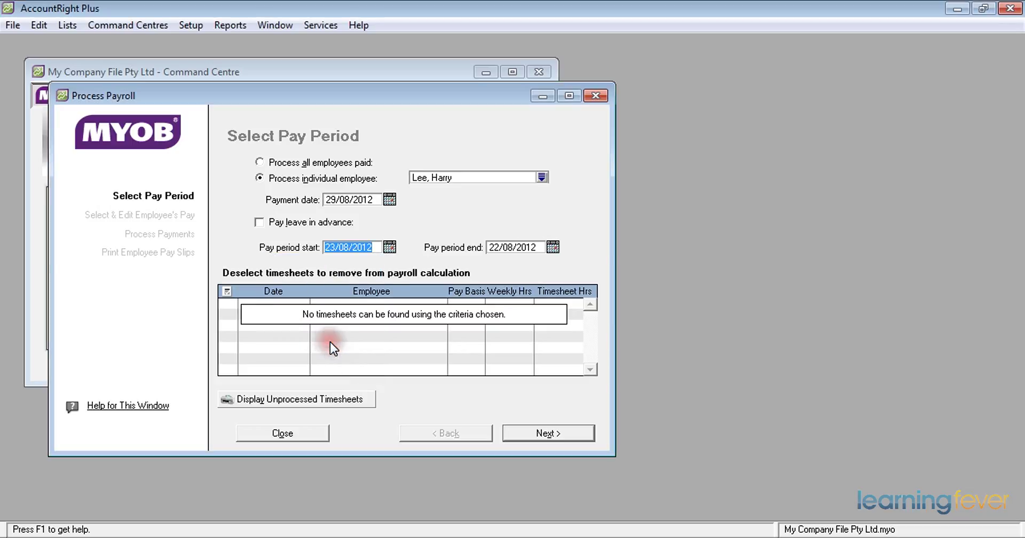
left_click(554, 244)
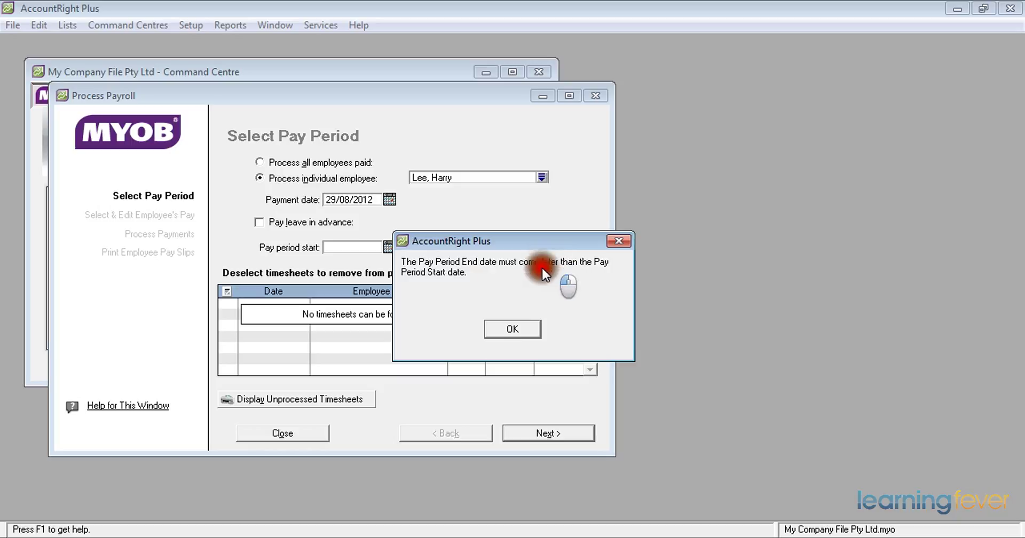
left_click(515, 326)
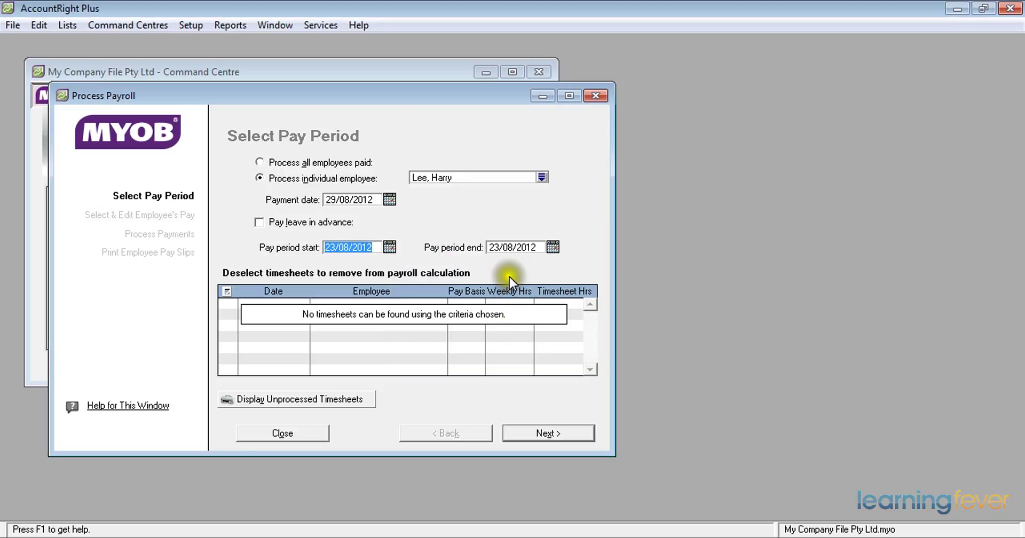
left_click(546, 248)
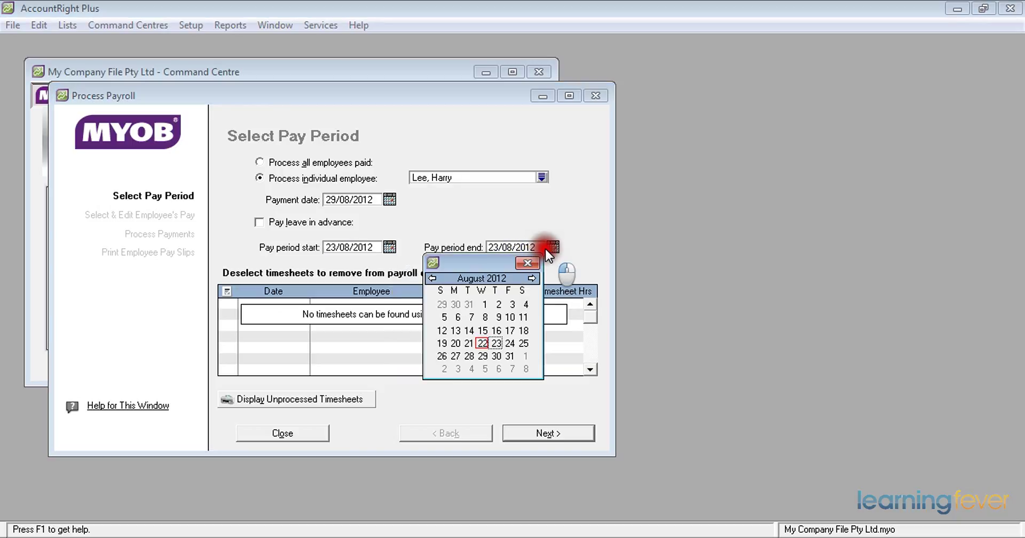
left_click(482, 356)
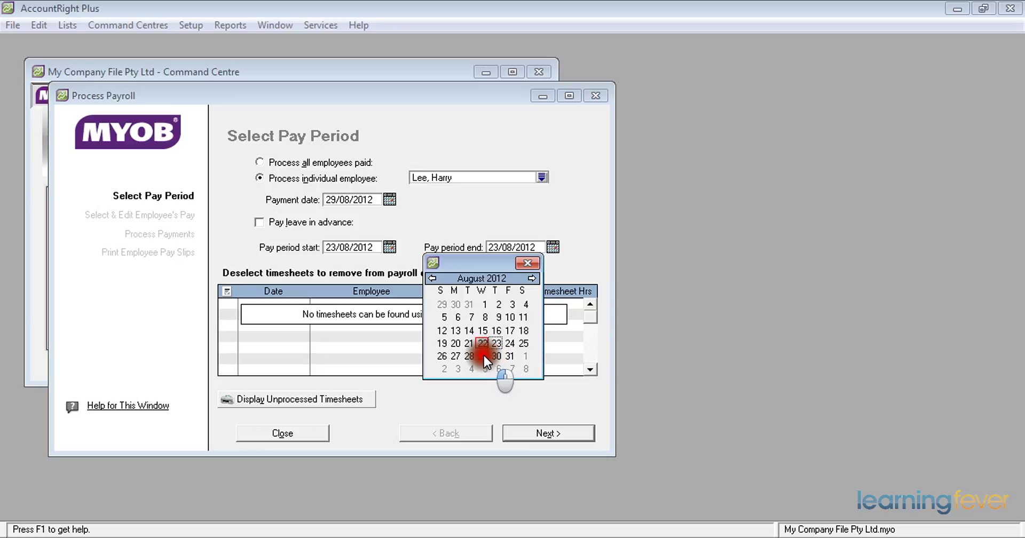
left_click(543, 435)
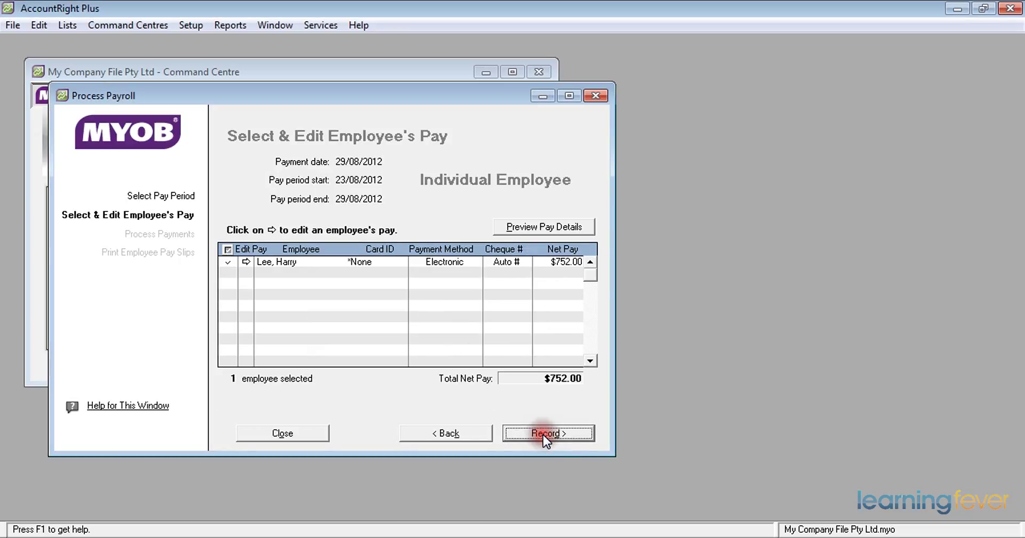
Step: Enter -$100 as the Advance Repayment amount, dropping the employee's net pay to $652.00
left_click(246, 261)
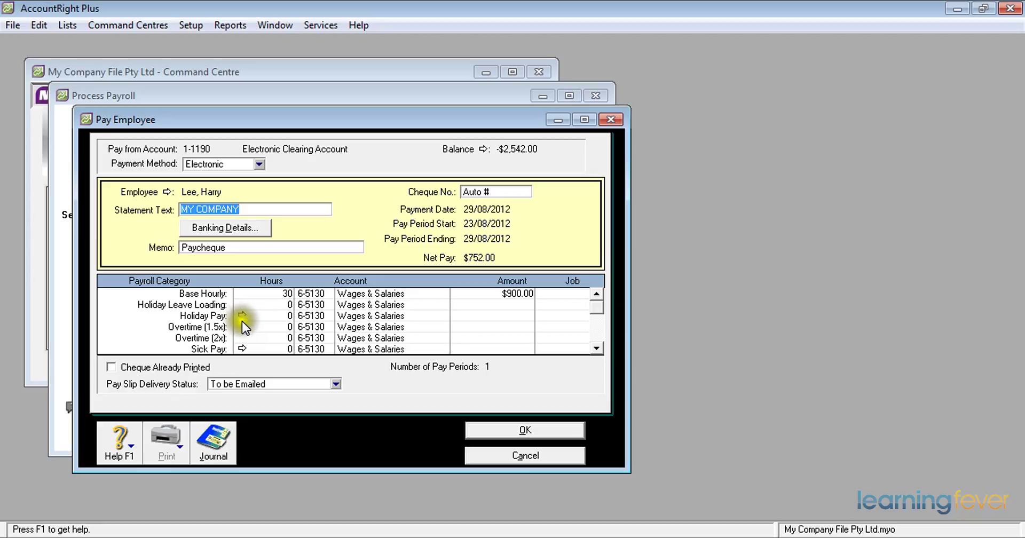
left_click(597, 349)
left_click(597, 349)
left_click(597, 349)
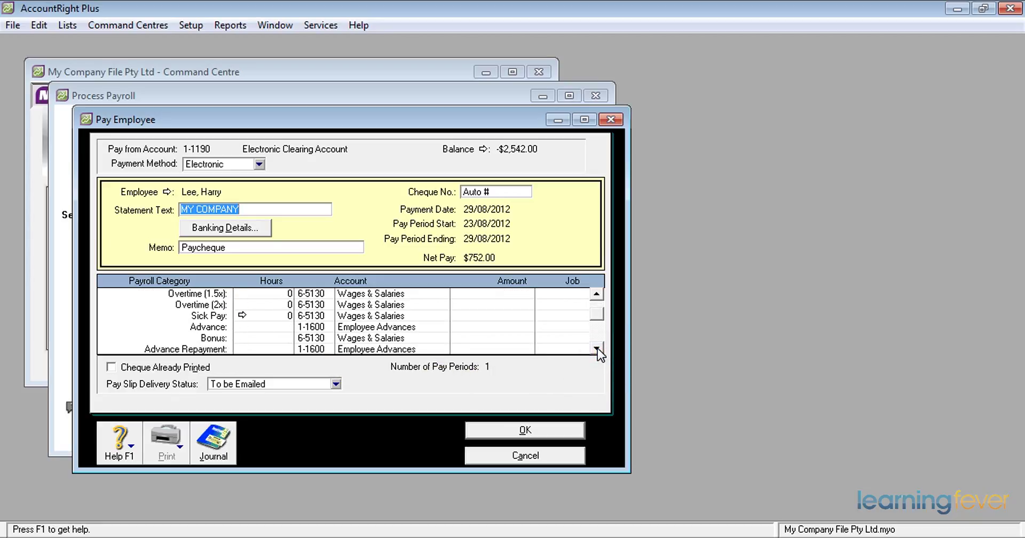
left_click(597, 349)
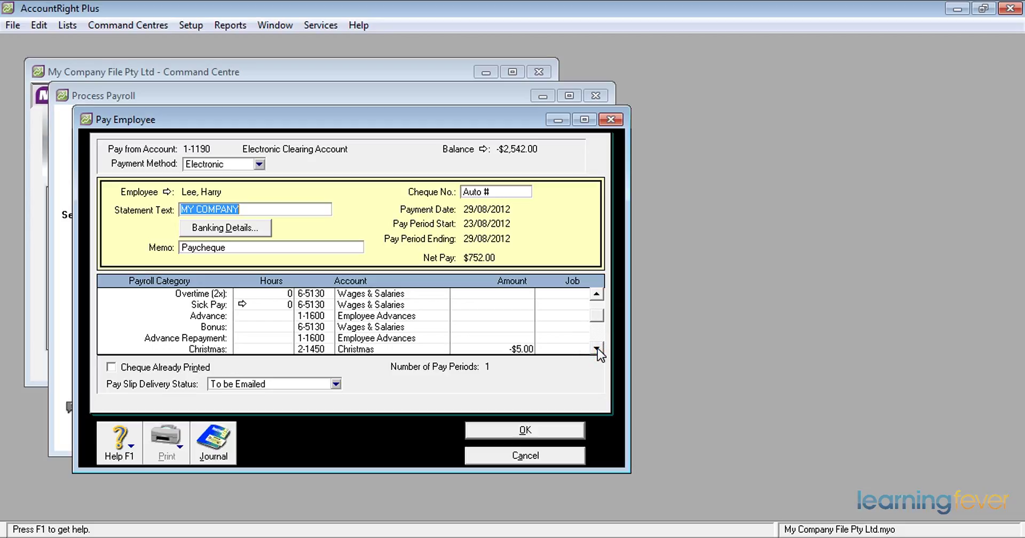
left_click(523, 339)
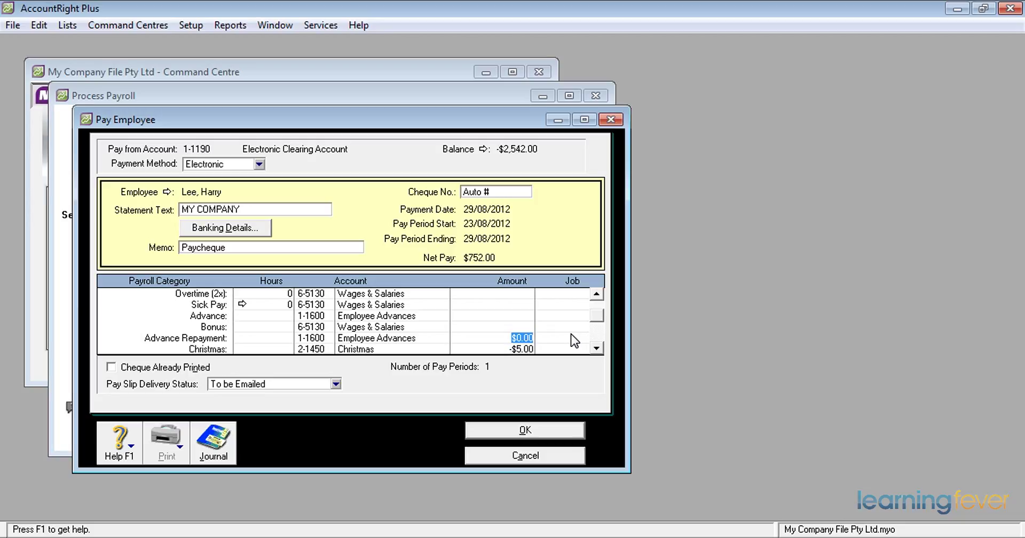
type("-$10")
type("00")
key("Tab")
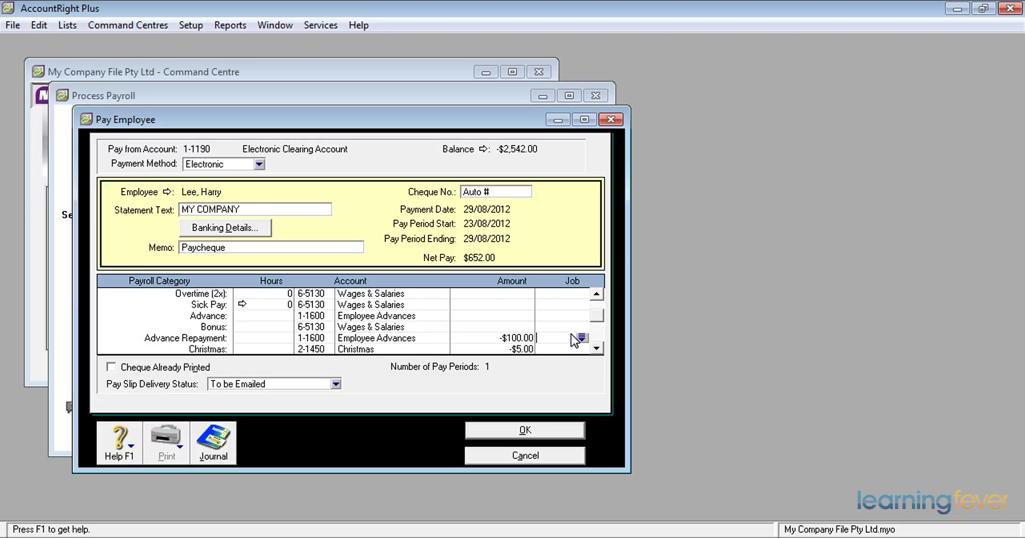
left_click(524, 430)
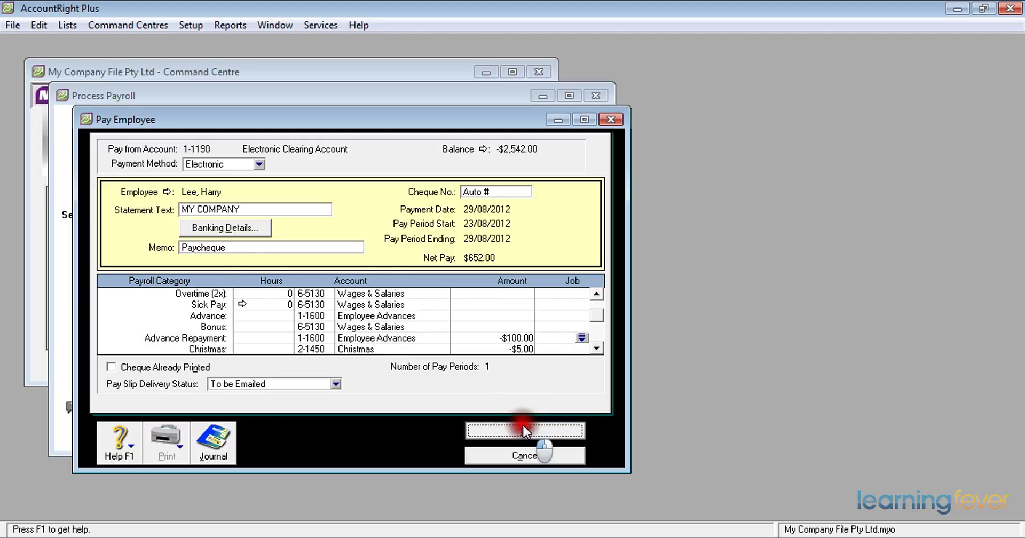
Step: Record the $652.00 electronic paycheque and finish the payroll run
left_click(530, 437)
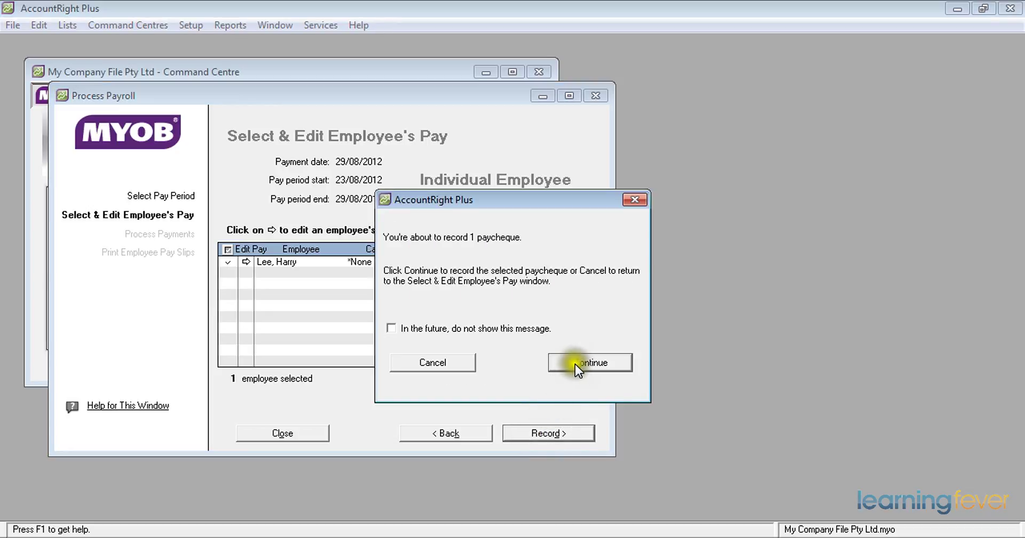
left_click(575, 364)
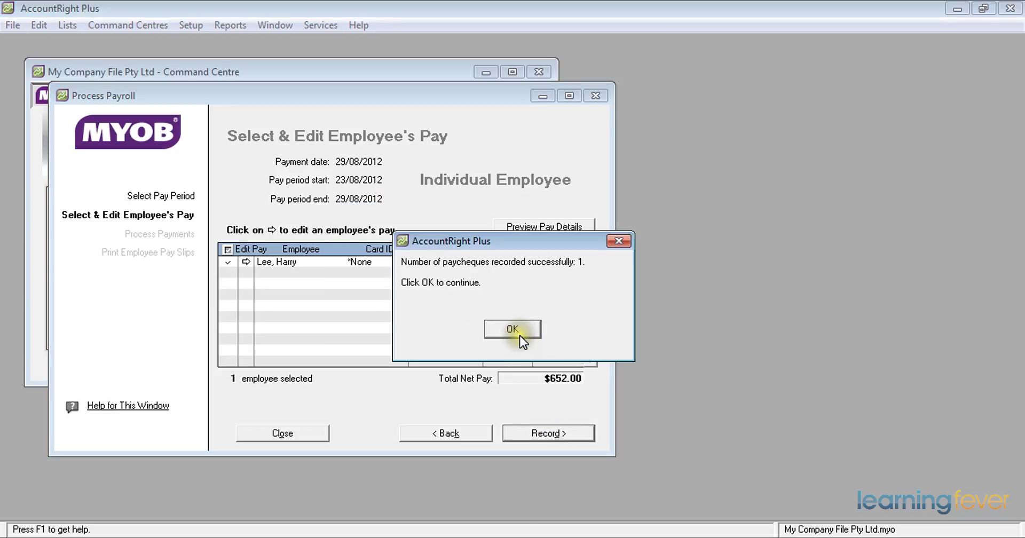
left_click(520, 335)
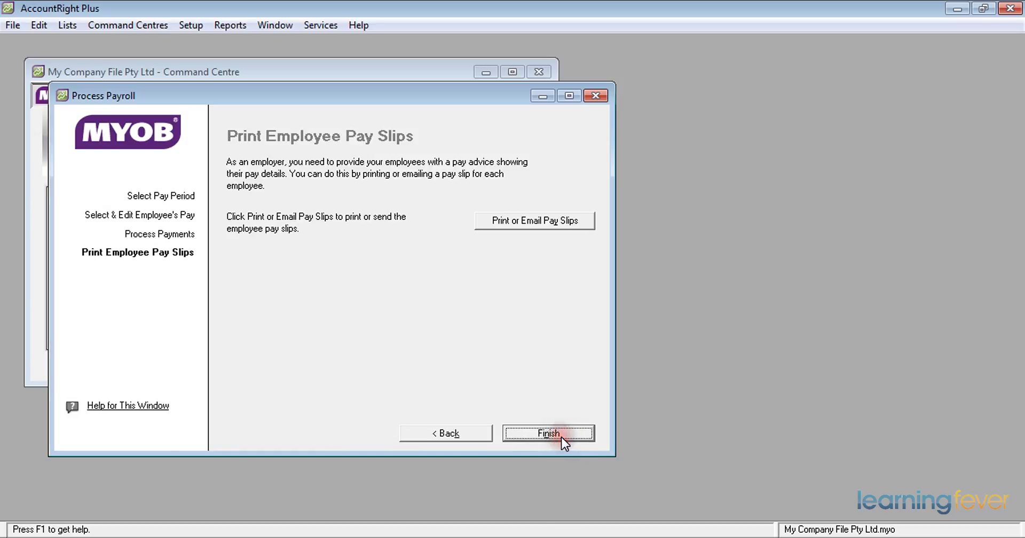
left_click(561, 436)
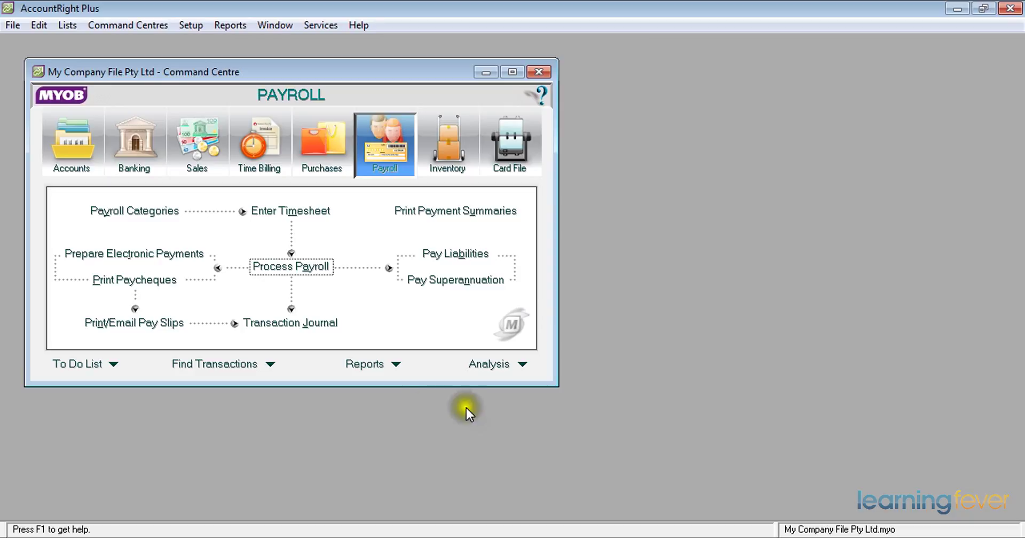
Step: Search Find Transactions by account 1-1600 Employee Advances, showing the $1,000.00 debit
left_click(197, 365)
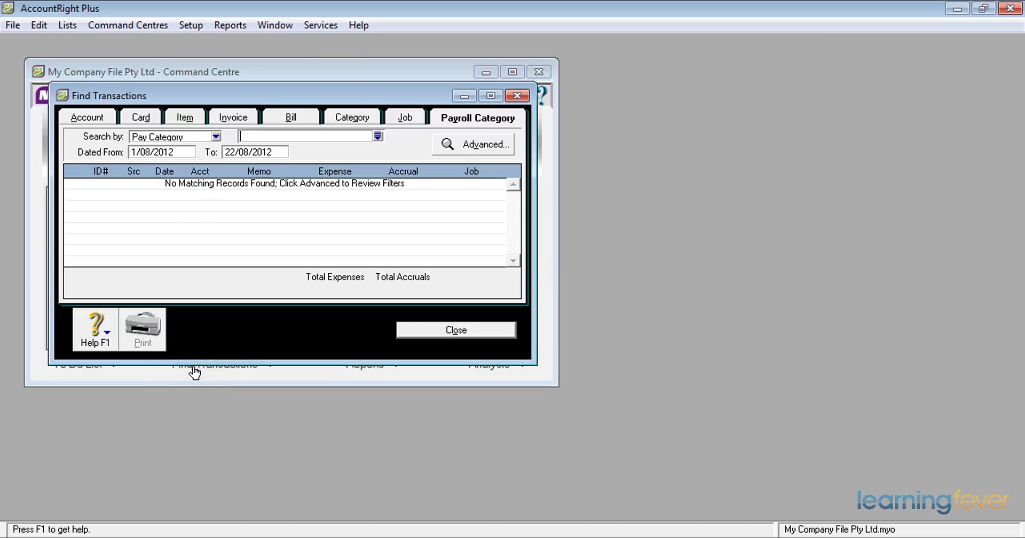
left_click(76, 116)
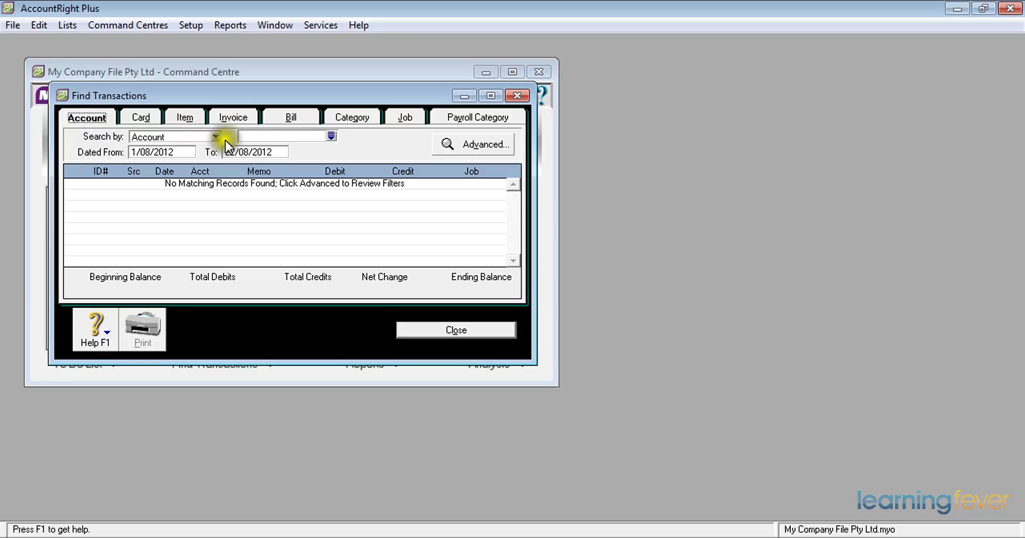
left_click(329, 137)
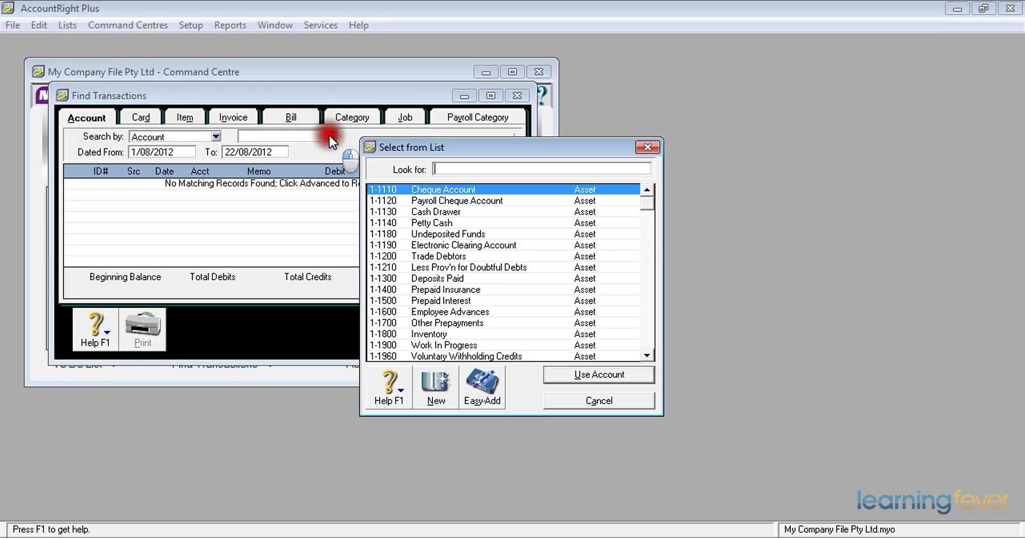
left_click(412, 310)
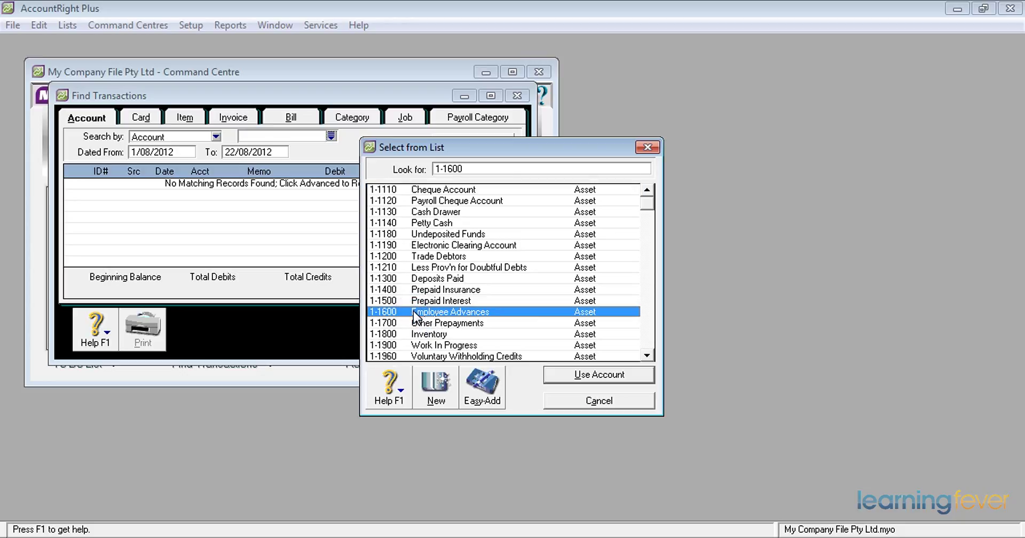
left_click(567, 375)
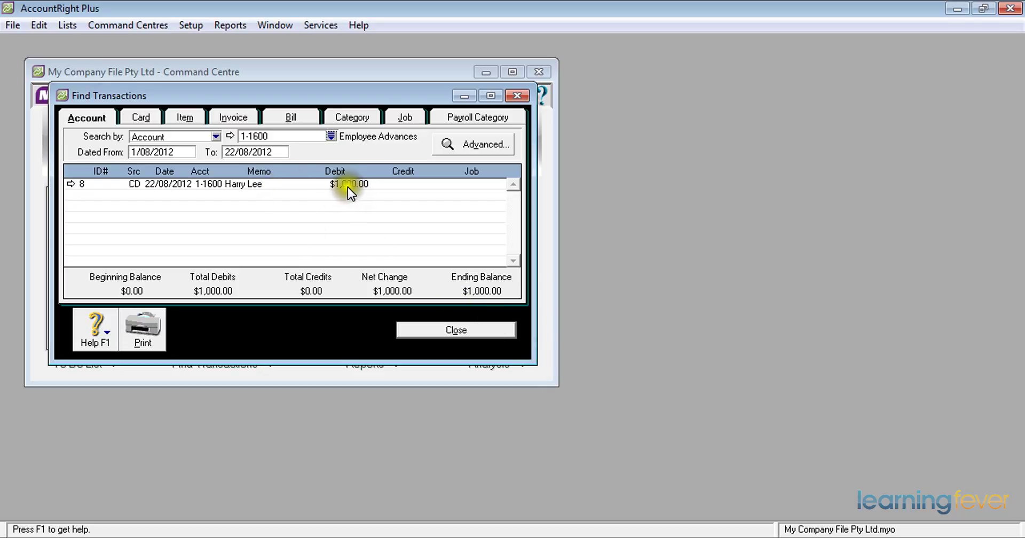
left_click(280, 152)
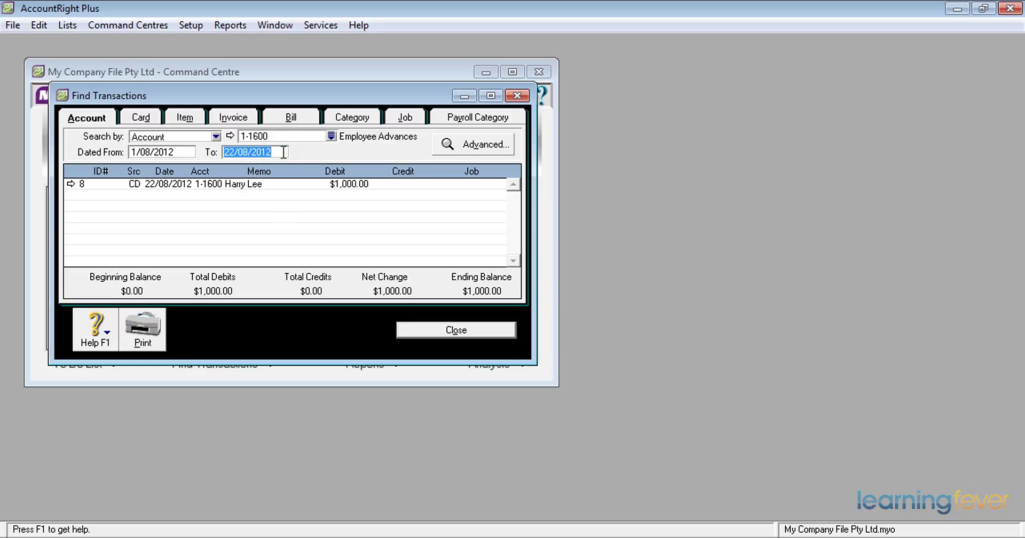
Step: Change the search end date to 31/08/2012 to reveal the $900.00 balance, then close Find Transactions
type("31.8")
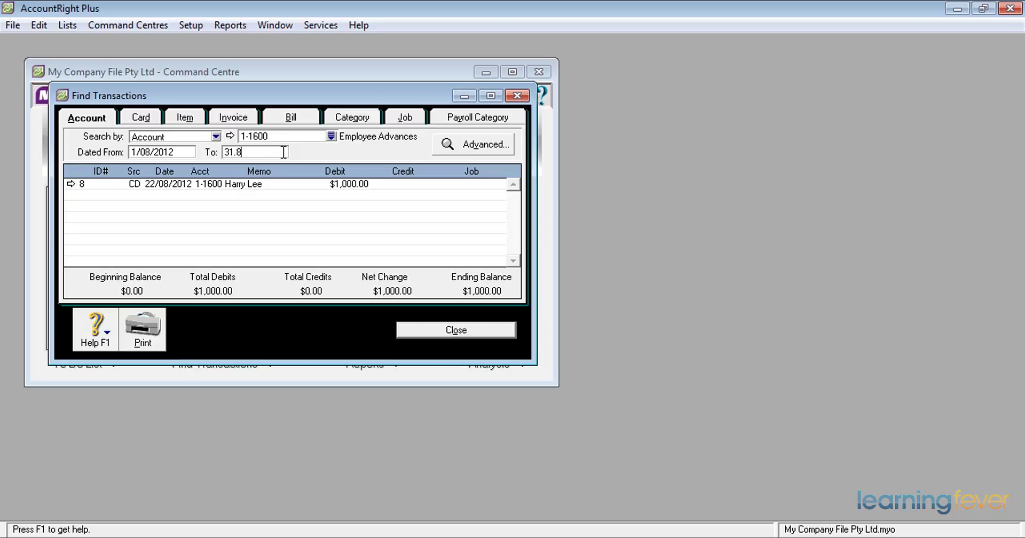
key("Tab")
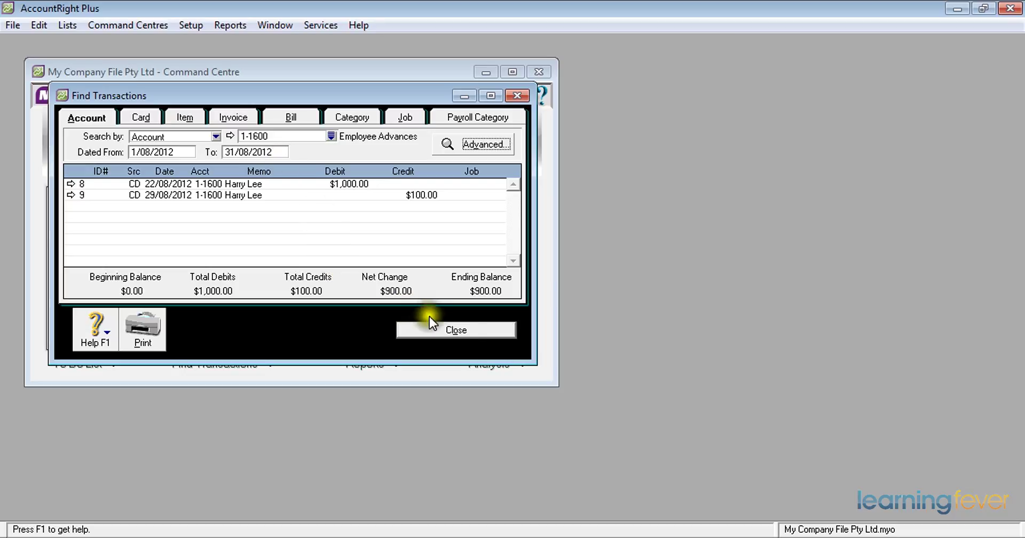
left_click(463, 333)
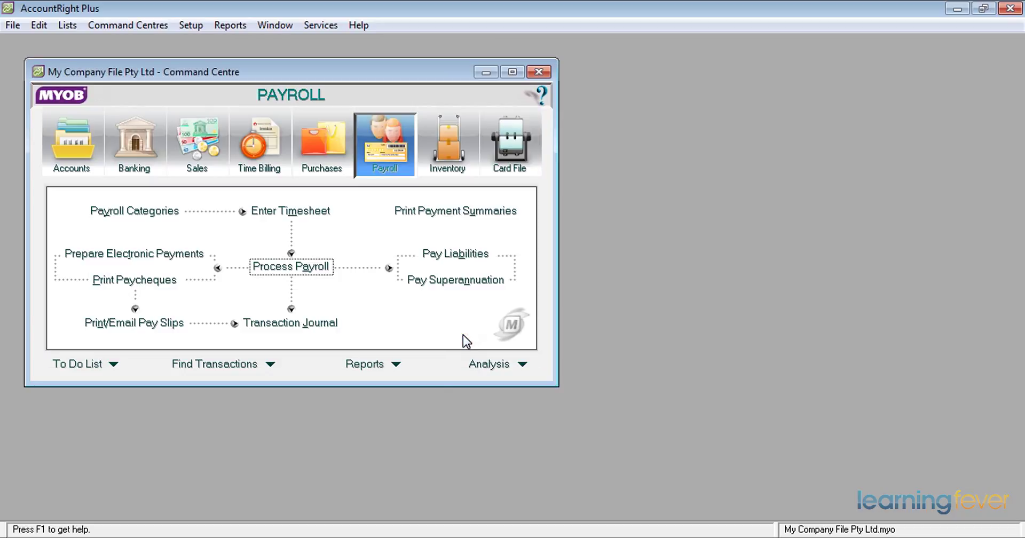